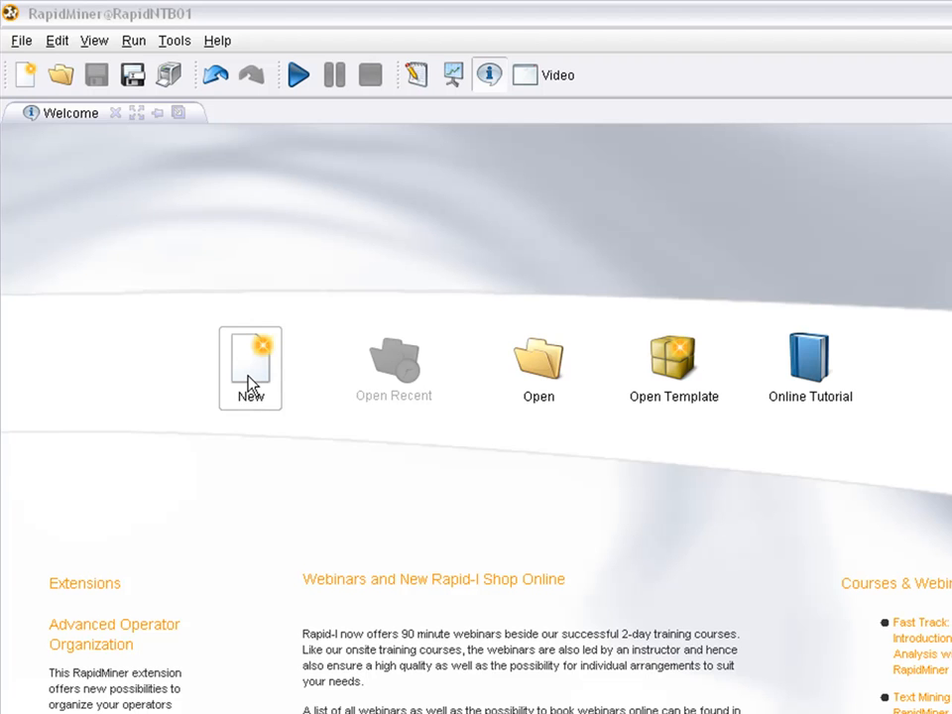
# - Create a new process and place a Read ARFF operator near the upper-left corner of the Main Process
pyautogui.click(248, 384)
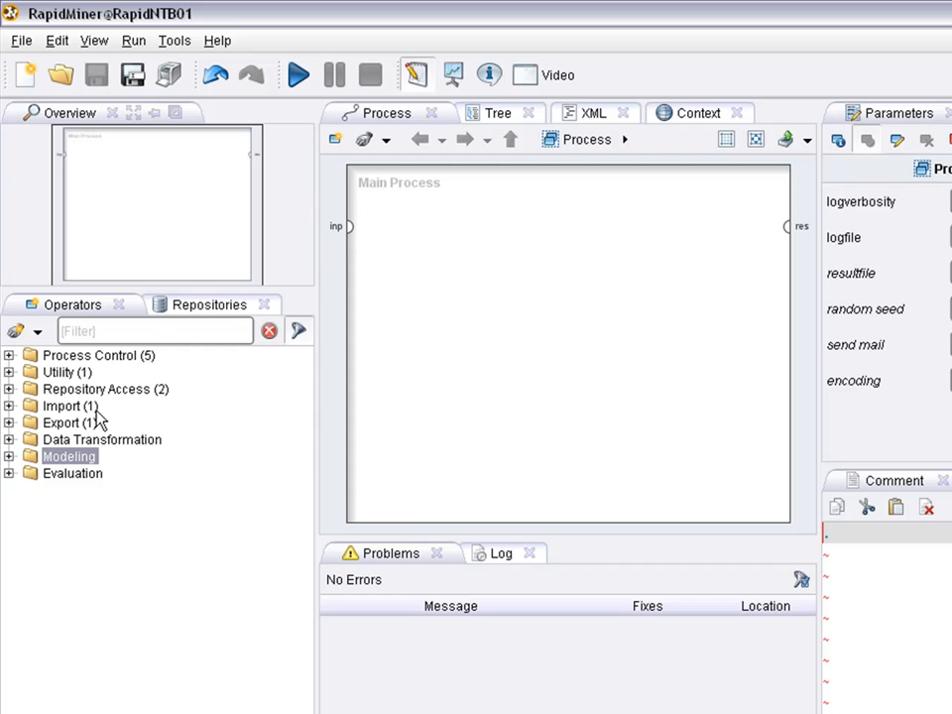
pyautogui.click(8, 407)
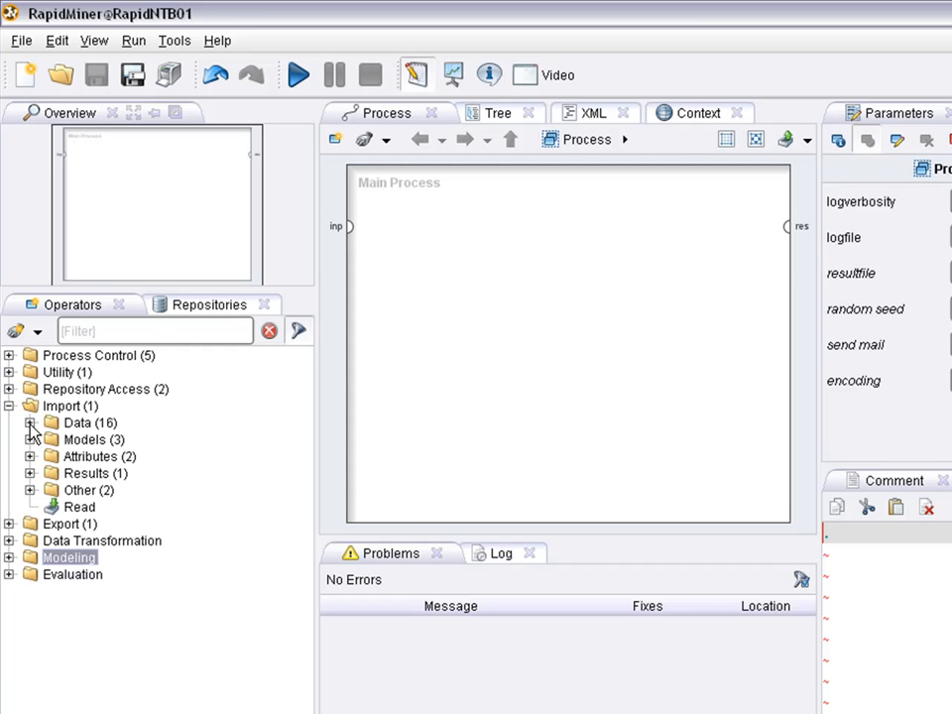
pyautogui.click(30, 424)
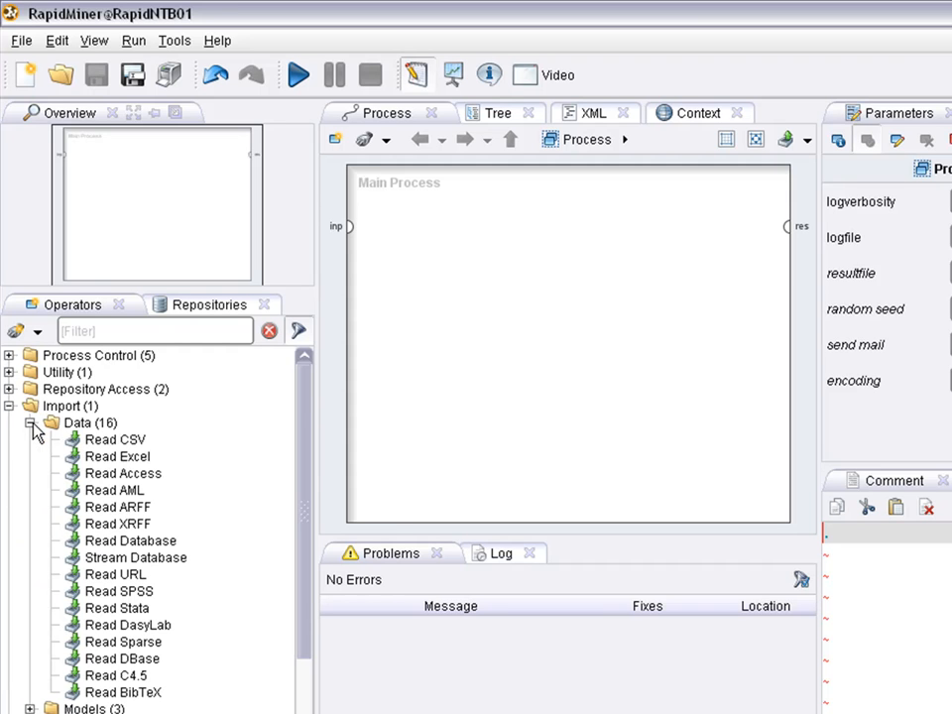
pyautogui.moveTo(117, 507); pyautogui.dragTo(436, 376)
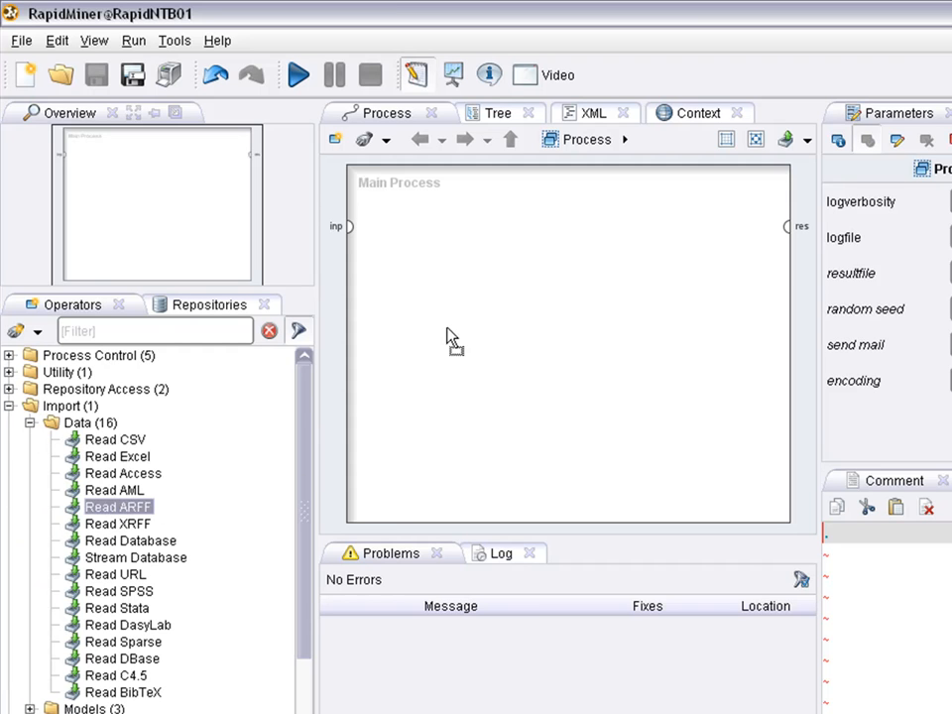
pyautogui.moveTo(420, 243); pyautogui.dragTo(424, 213)
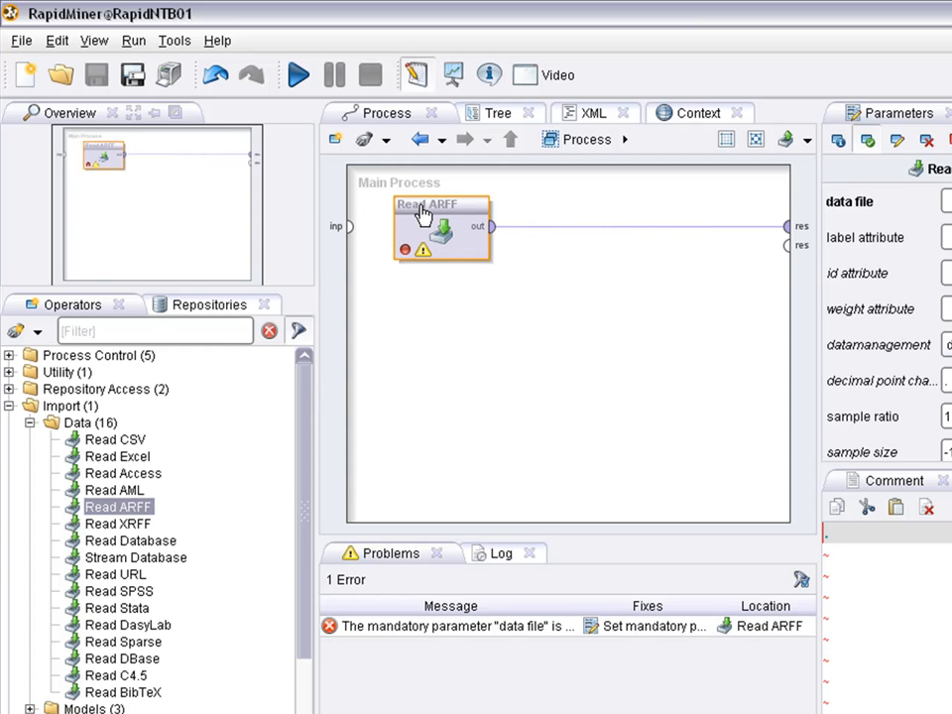
pyautogui.click(31, 424)
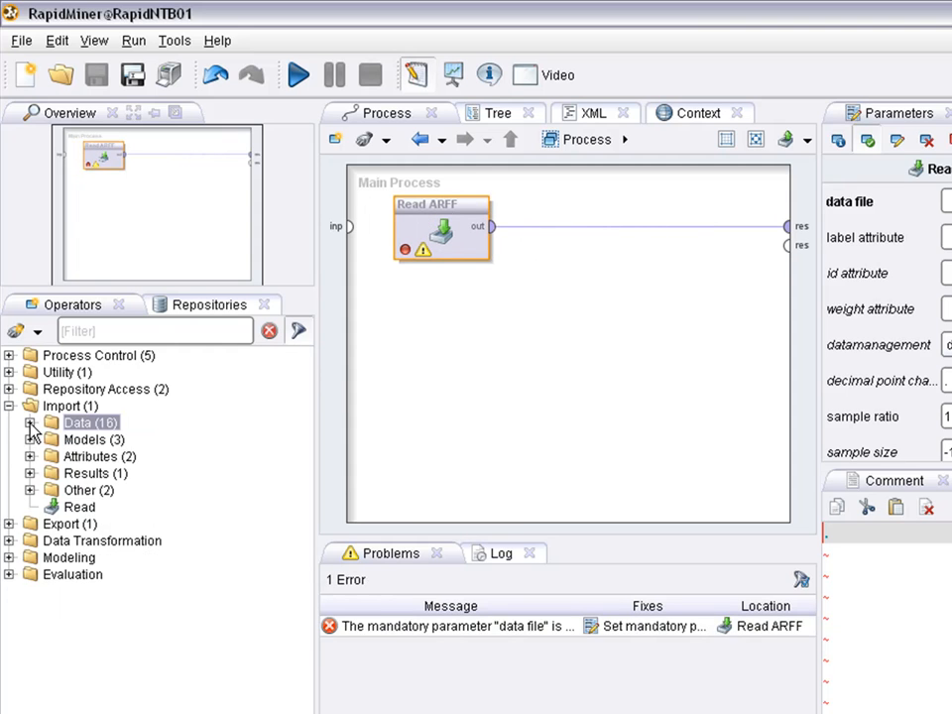
pyautogui.click(9, 406)
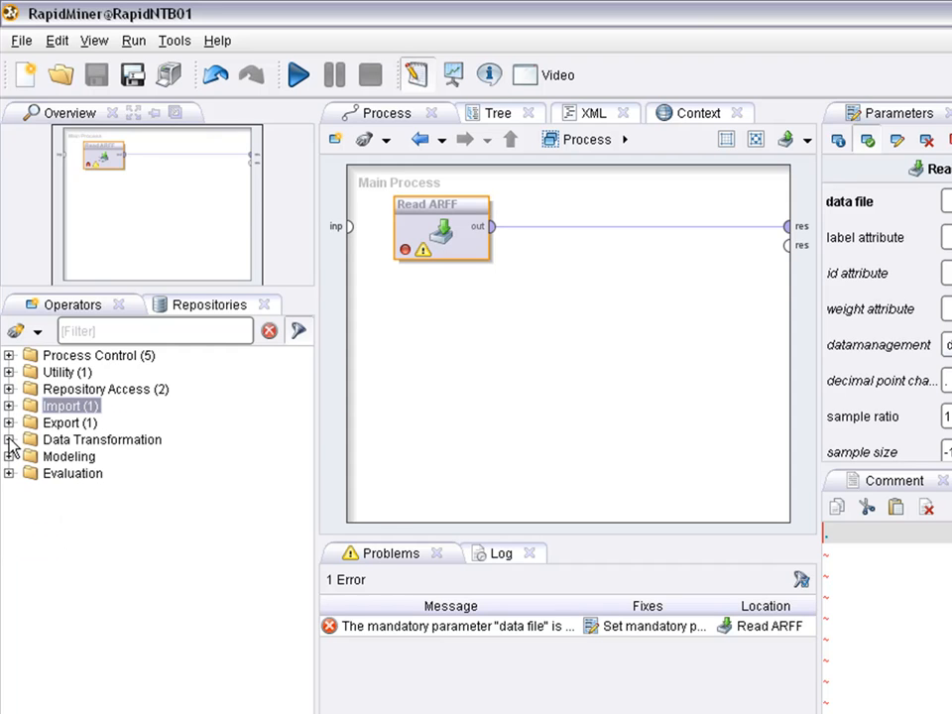
# - Add a Decision Tree operator beside Read ARFF so it is connected between Read ARFF and the process result
pyautogui.click(9, 456)
pyautogui.click(30, 475)
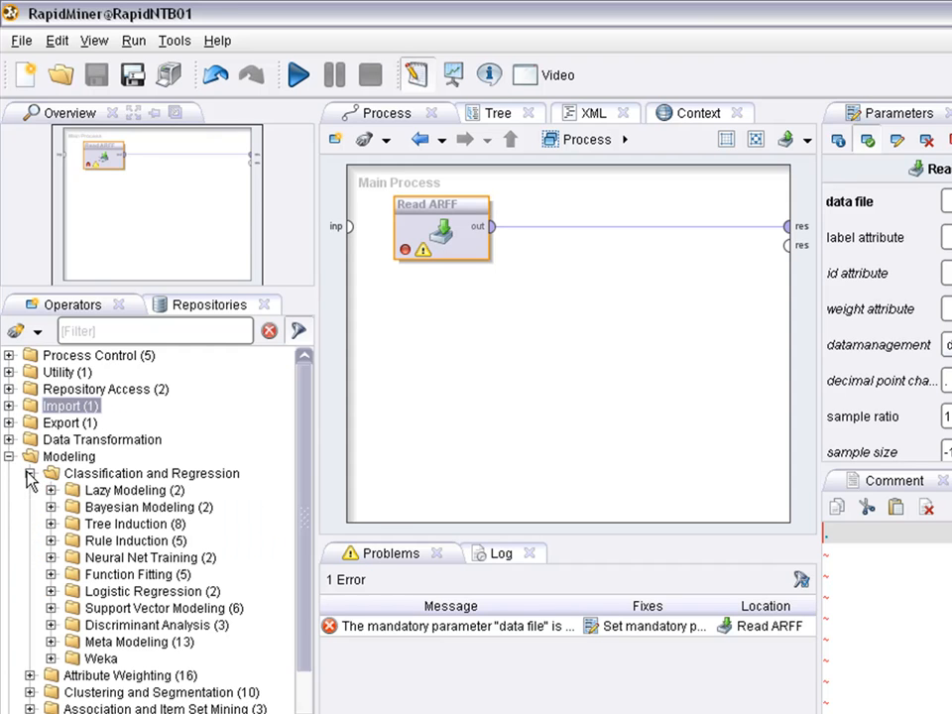
pyautogui.click(50, 524)
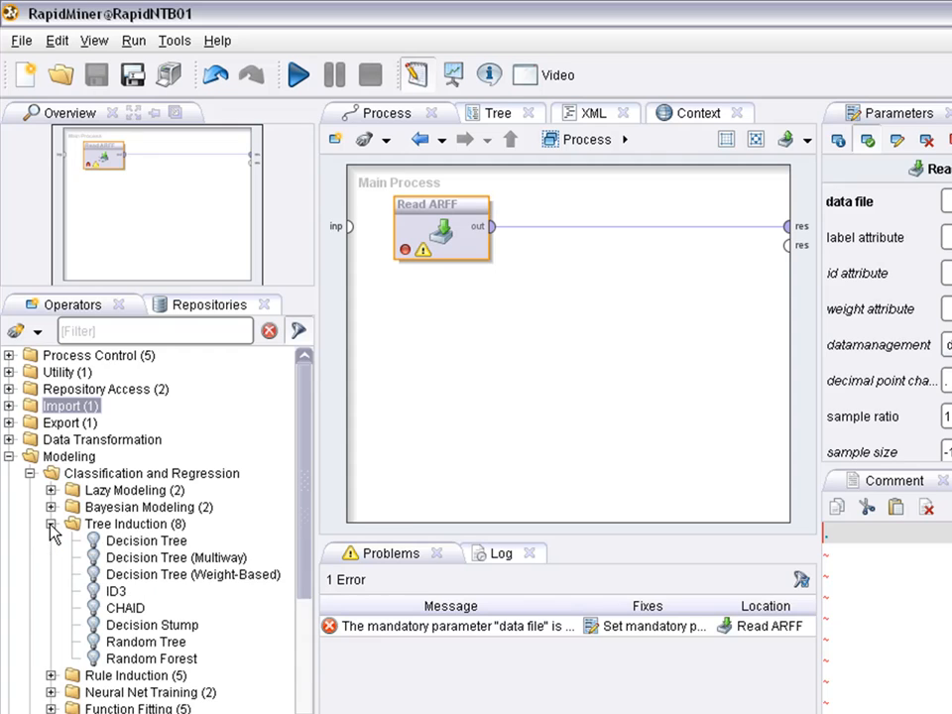
pyautogui.moveTo(93, 541); pyautogui.dragTo(555, 387)
pyautogui.moveTo(592, 255); pyautogui.dragTo(591, 209)
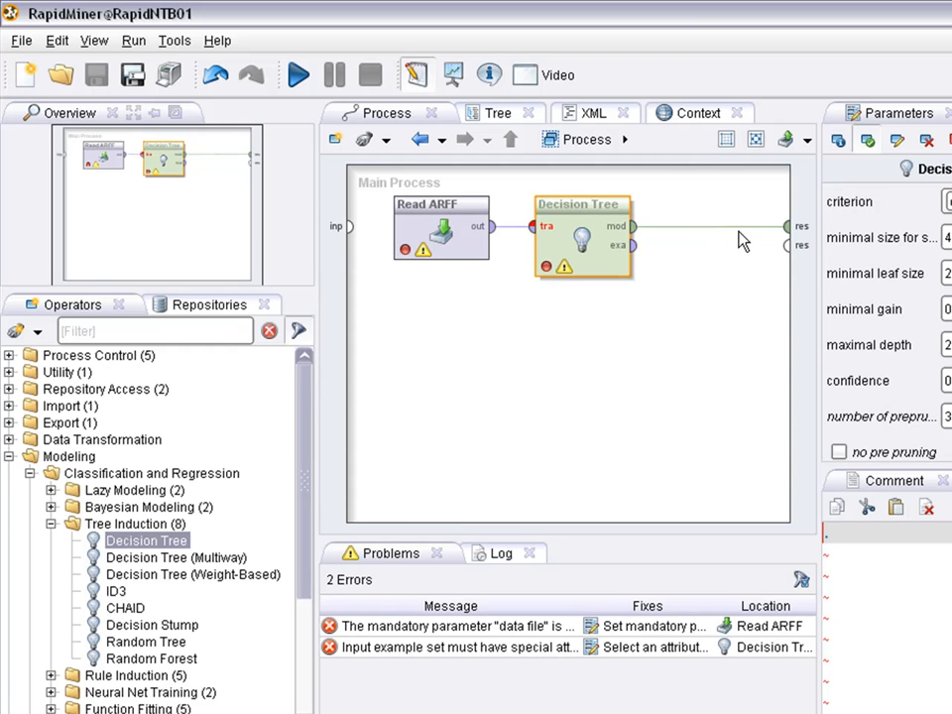
pyautogui.click(51, 524)
pyautogui.click(29, 473)
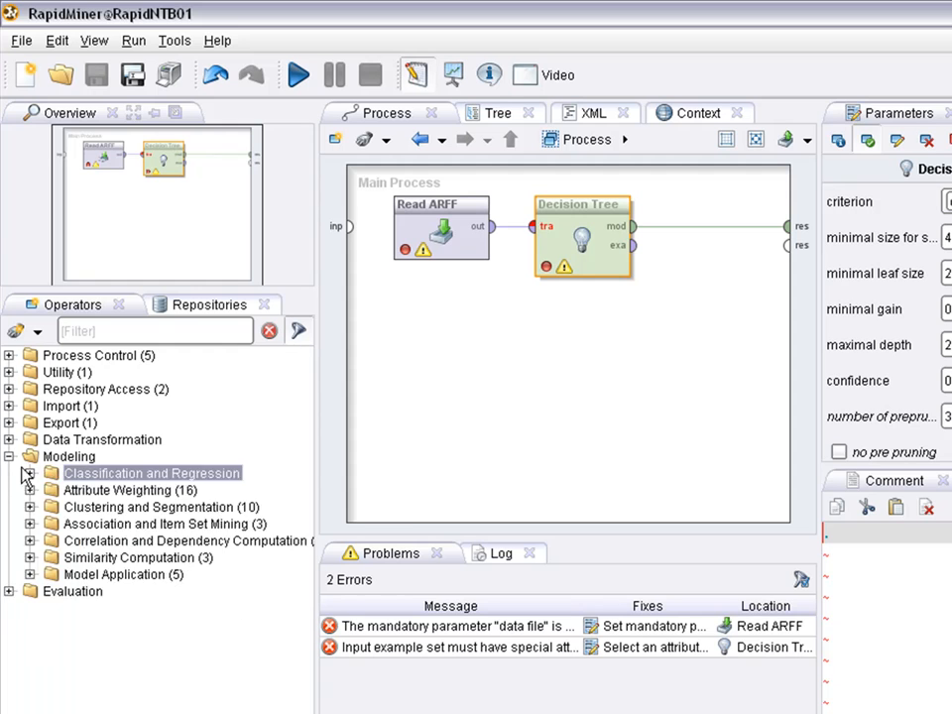
pyautogui.click(9, 456)
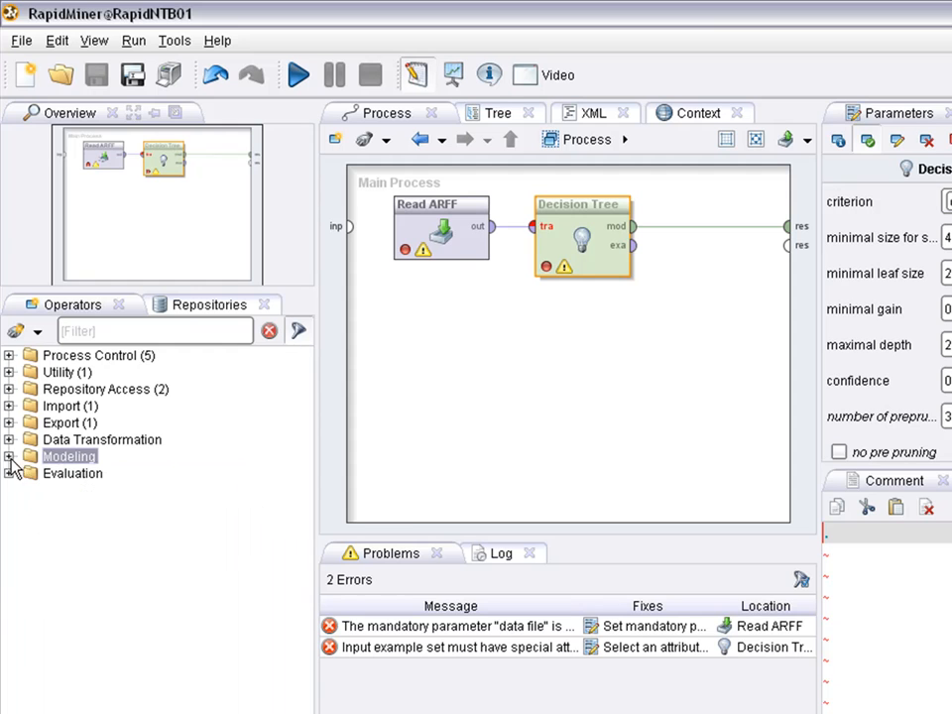
# - Set Read ARFF's data file to iris.arff from the bookmarked RapidMiner Video Data folder
pyautogui.click(429, 211)
pyautogui.click(574, 210)
pyautogui.click(504, 647)
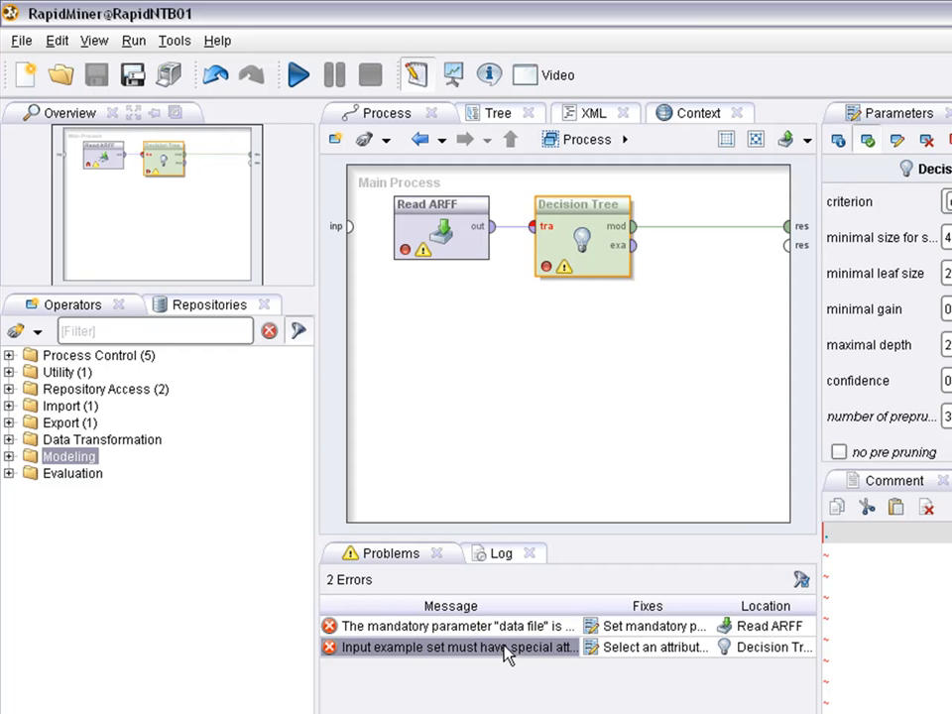
pyautogui.click(461, 220)
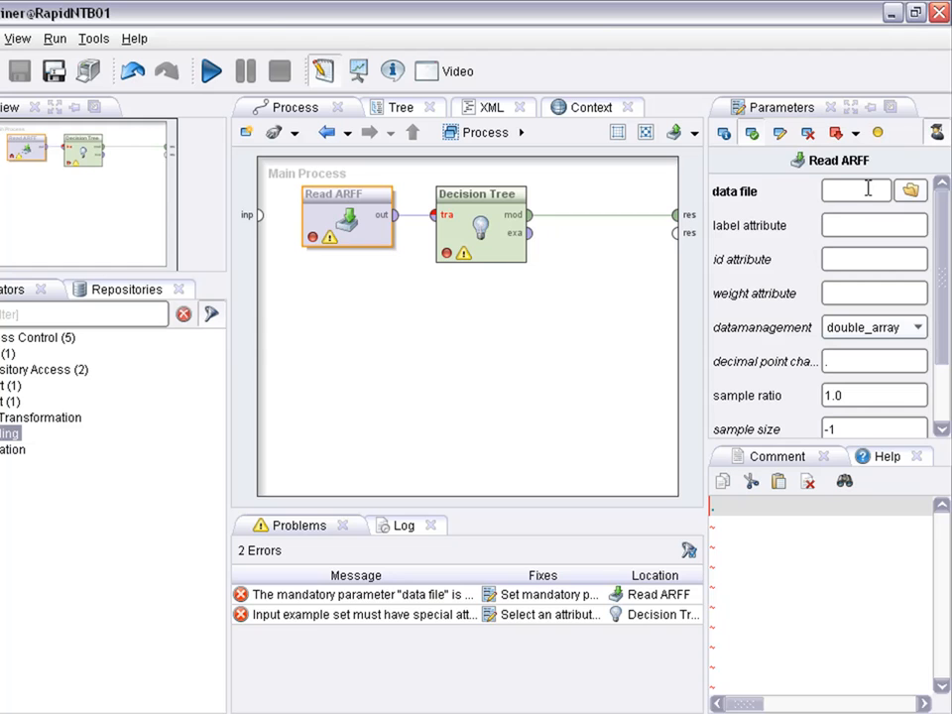
pyautogui.click(868, 192)
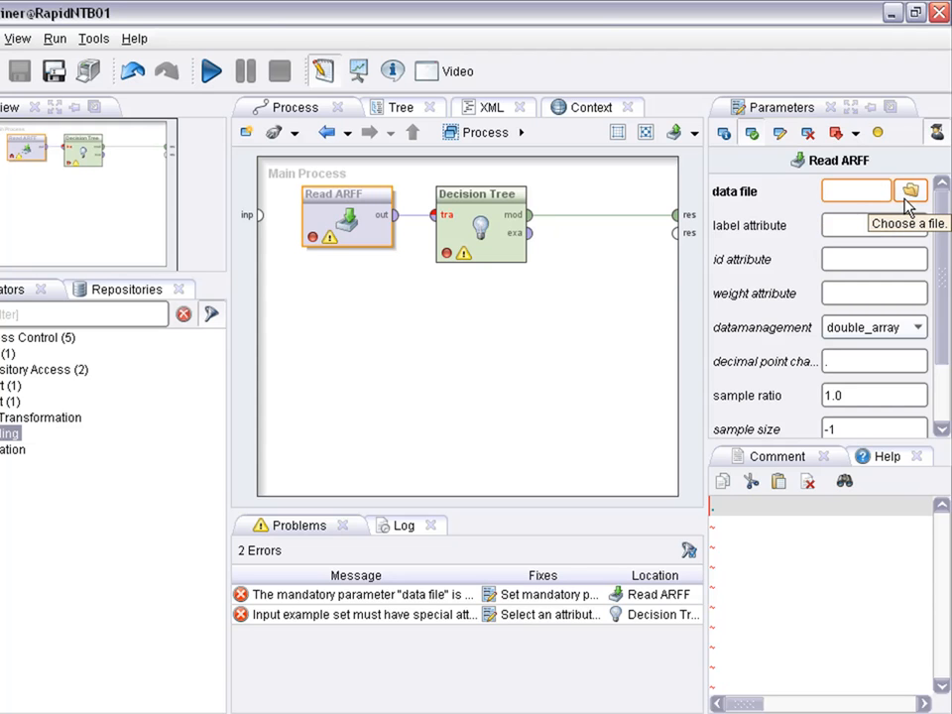
pyautogui.doubleClick(573, 598)
pyautogui.click(666, 397)
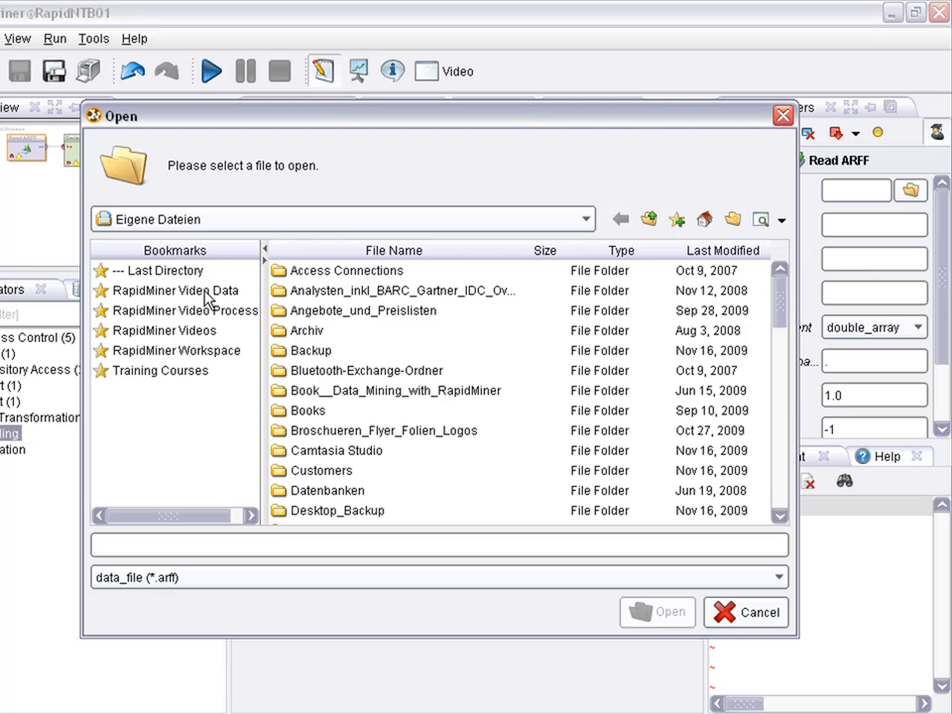
pyautogui.click(205, 293)
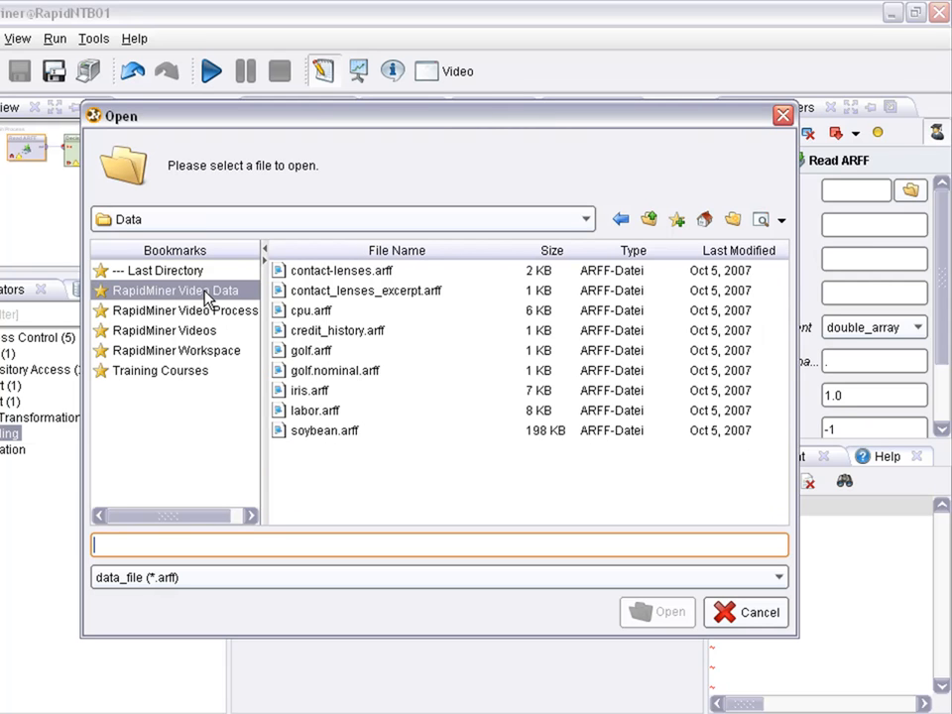
pyautogui.click(319, 391)
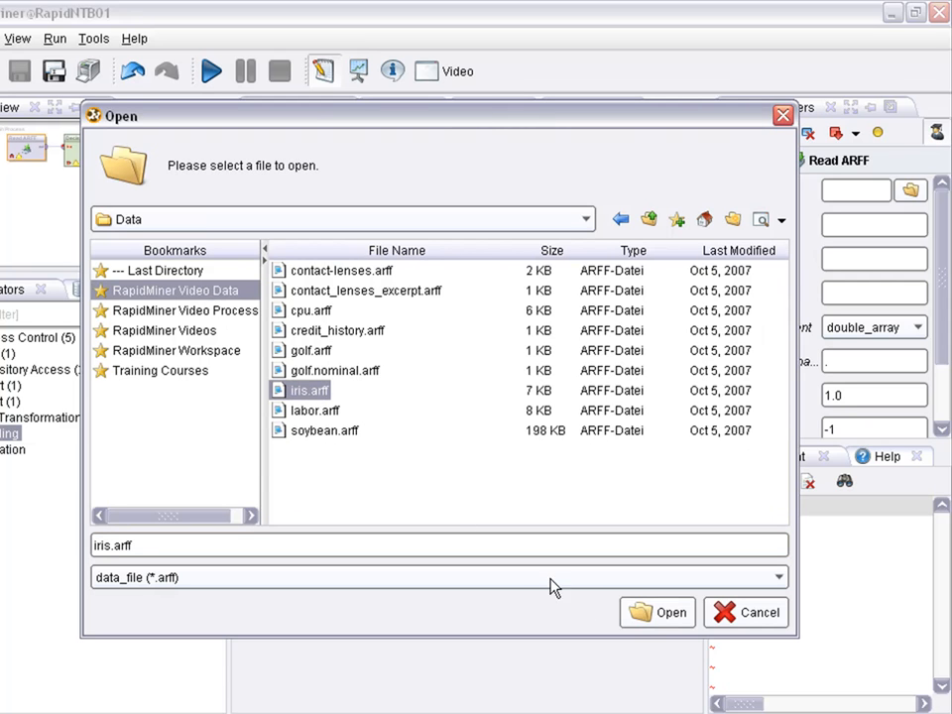
pyautogui.click(643, 615)
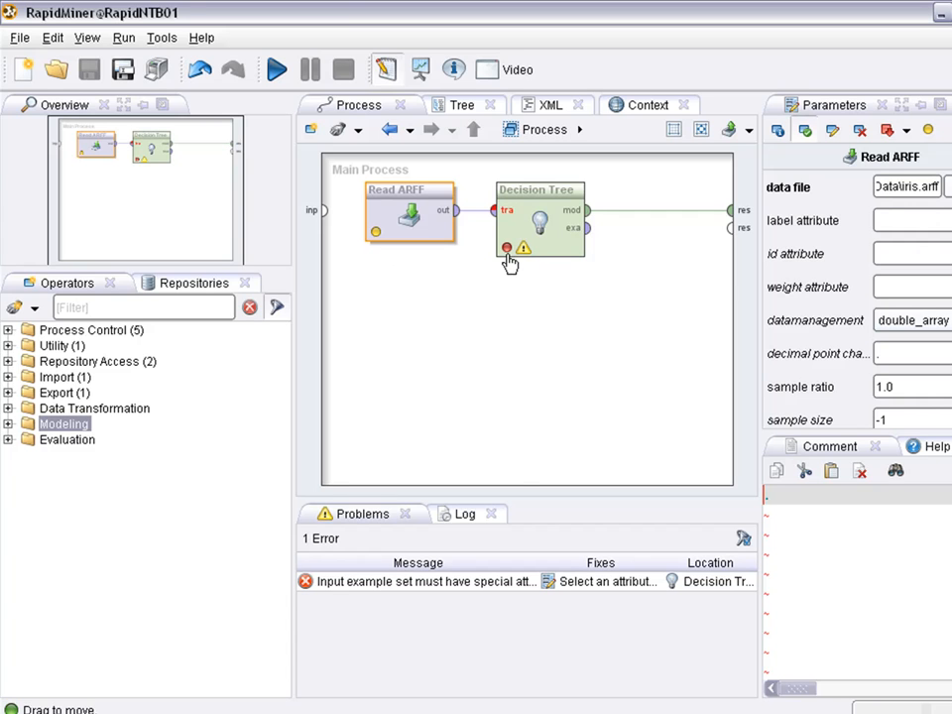
# - Add a Breakpoint After to the Read ARFF operator and run the process without saving it
pyautogui.click(499, 586)
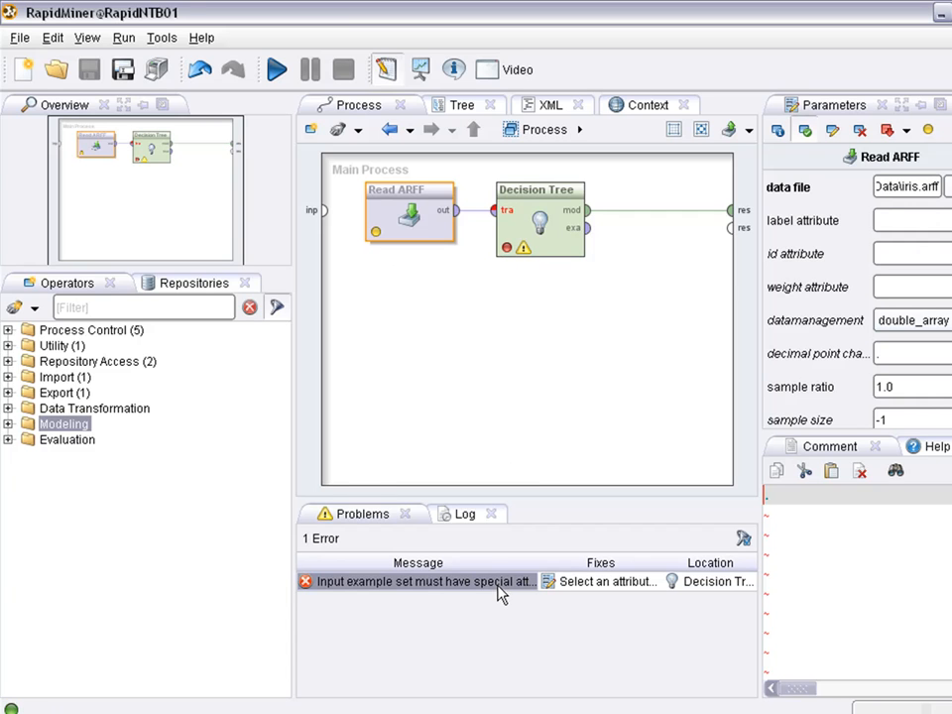
pyautogui.rightClick(429, 236)
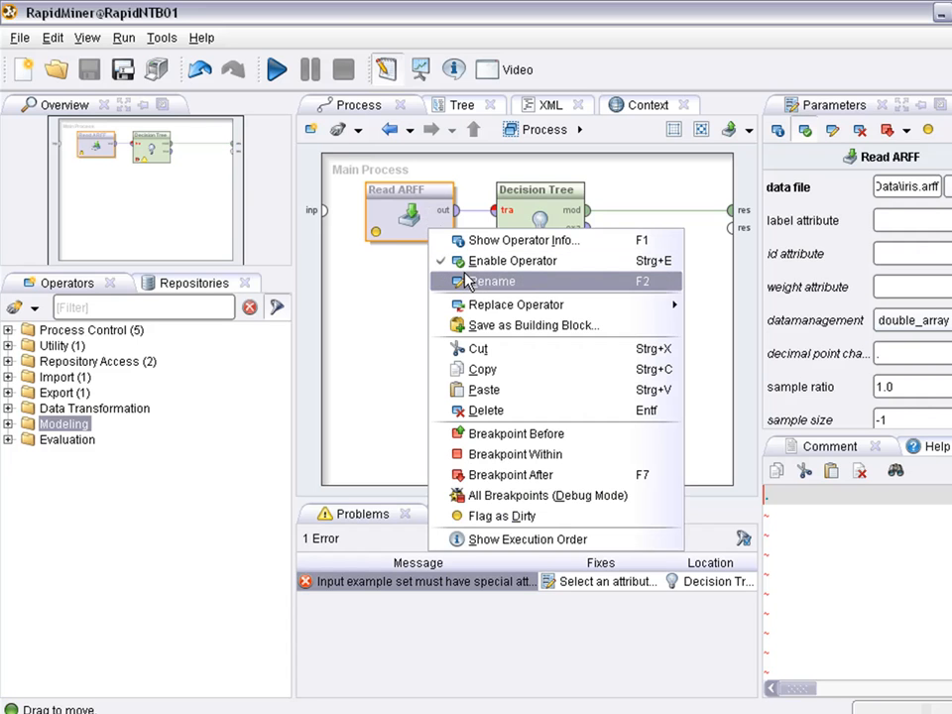
pyautogui.click(477, 475)
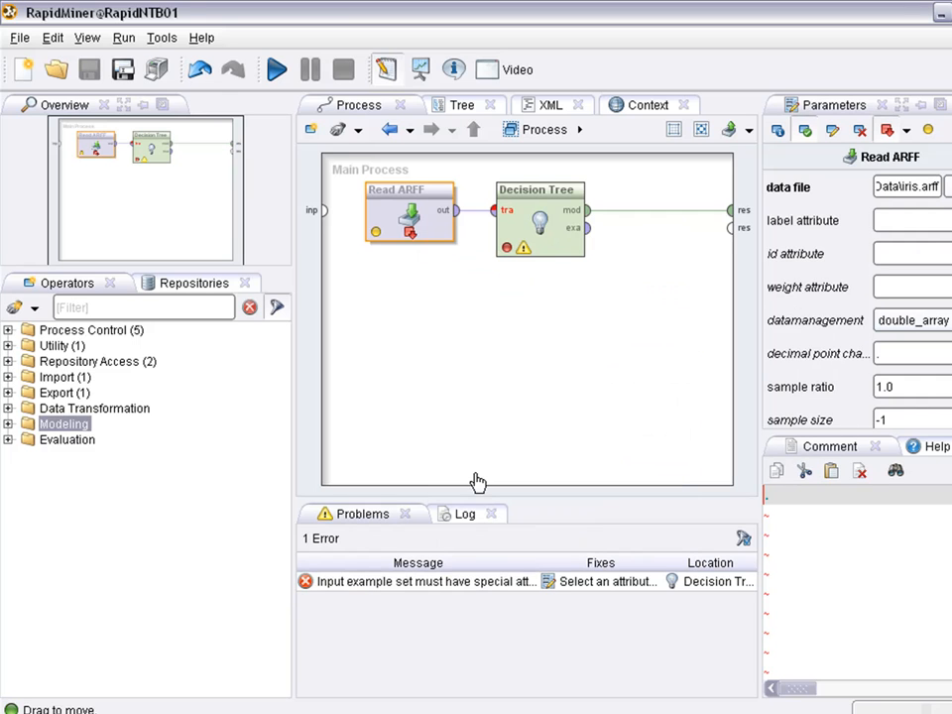
pyautogui.click(277, 80)
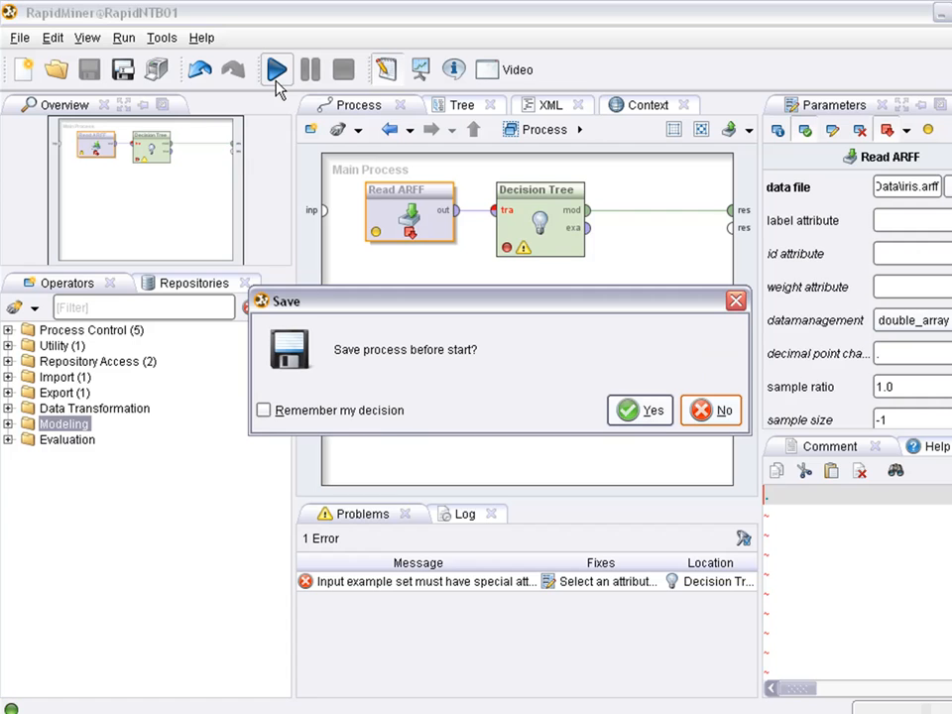
pyautogui.click(722, 413)
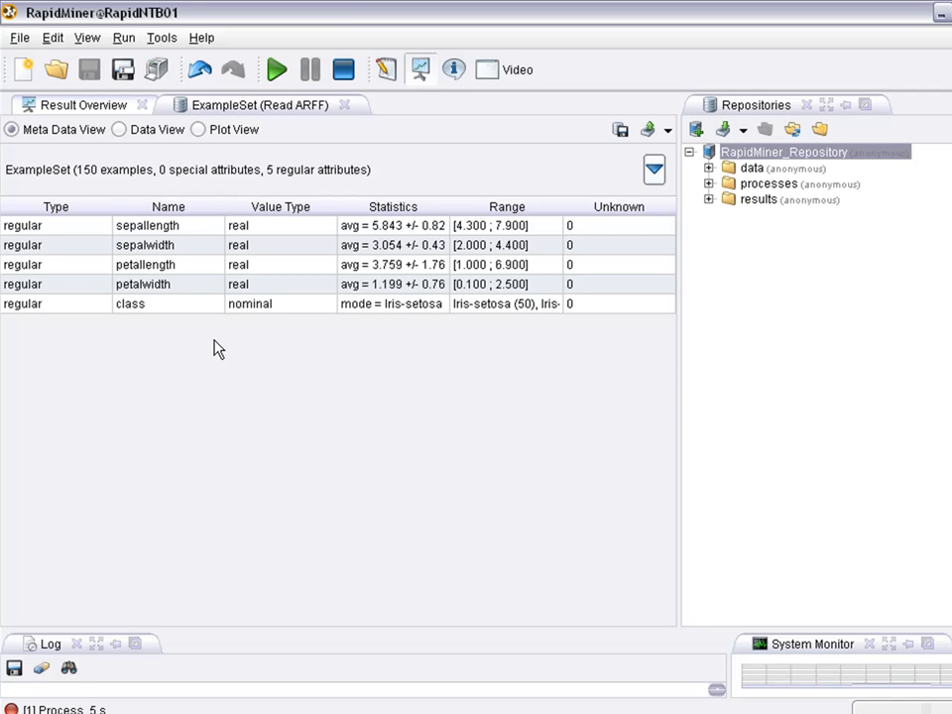
# - Stop the paused run and set Read ARFF's label attribute to class
pyautogui.click(184, 307)
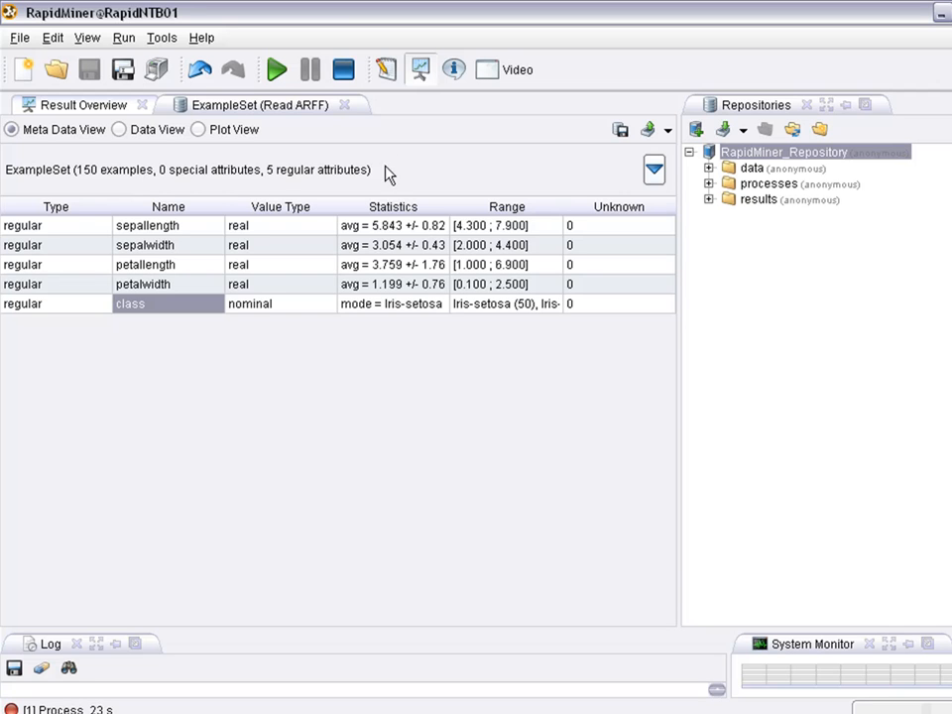
pyautogui.click(387, 76)
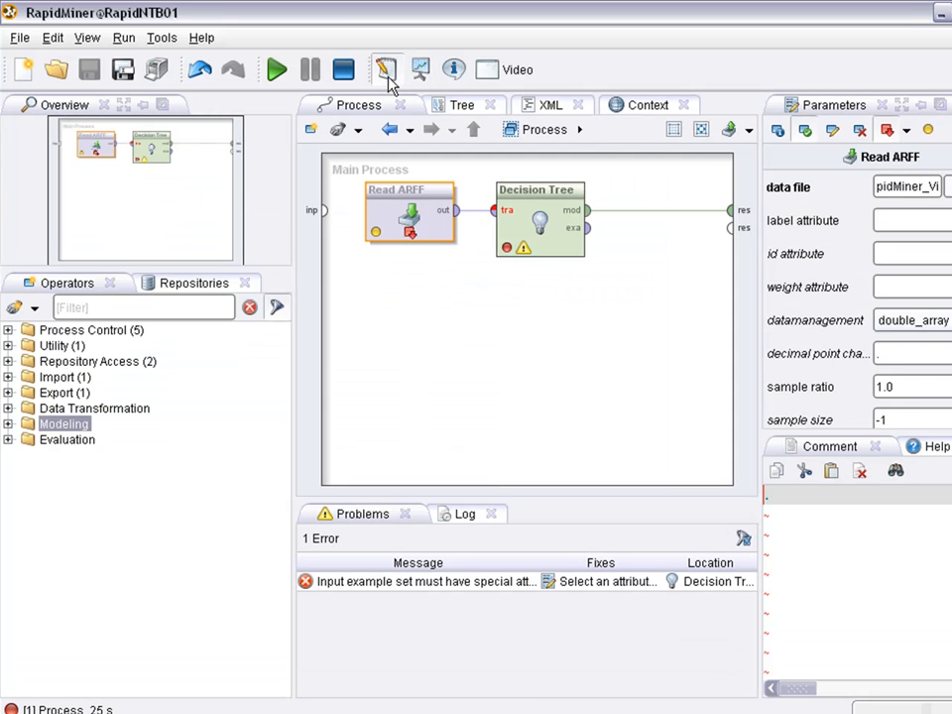
pyautogui.click(347, 74)
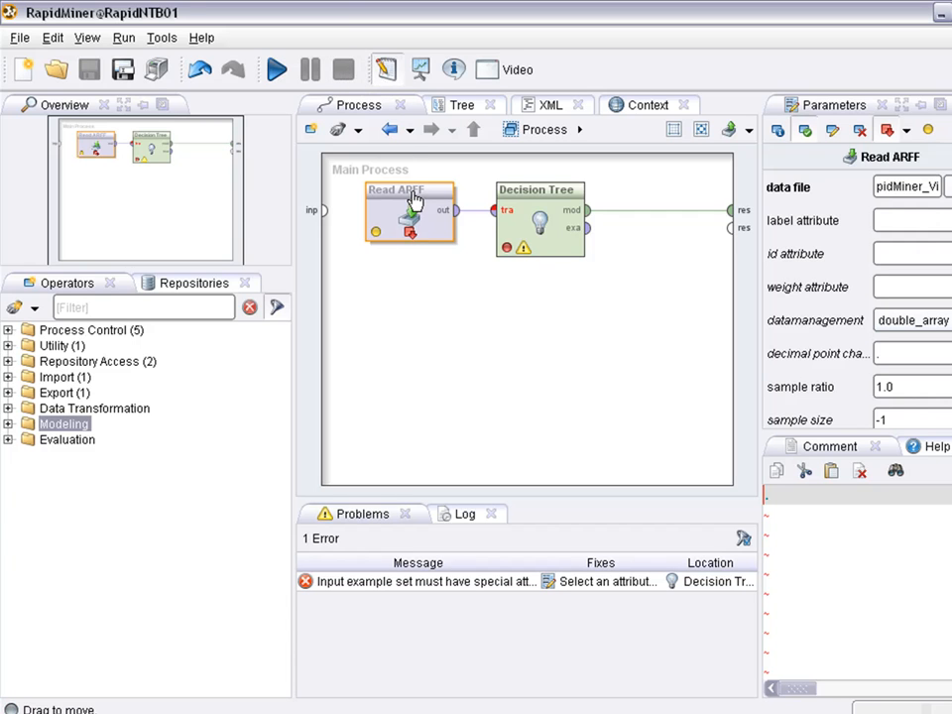
pyautogui.click(882, 217)
pyautogui.write('class')
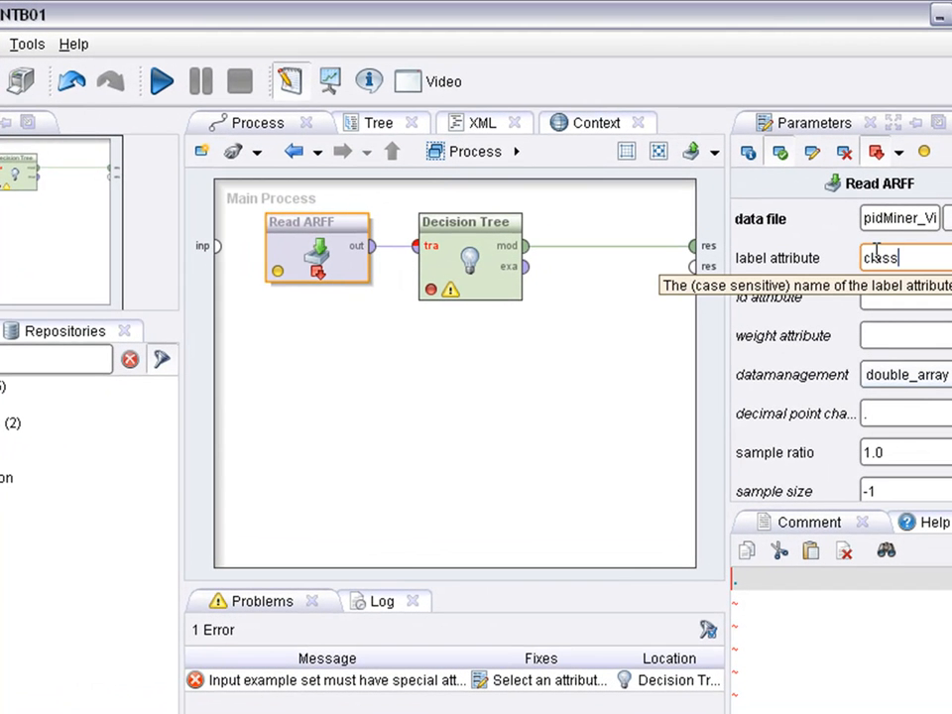
# - Run the process again without saving, keep the old results and show the ExampleSet from Read ARFF
pyautogui.click(163, 85)
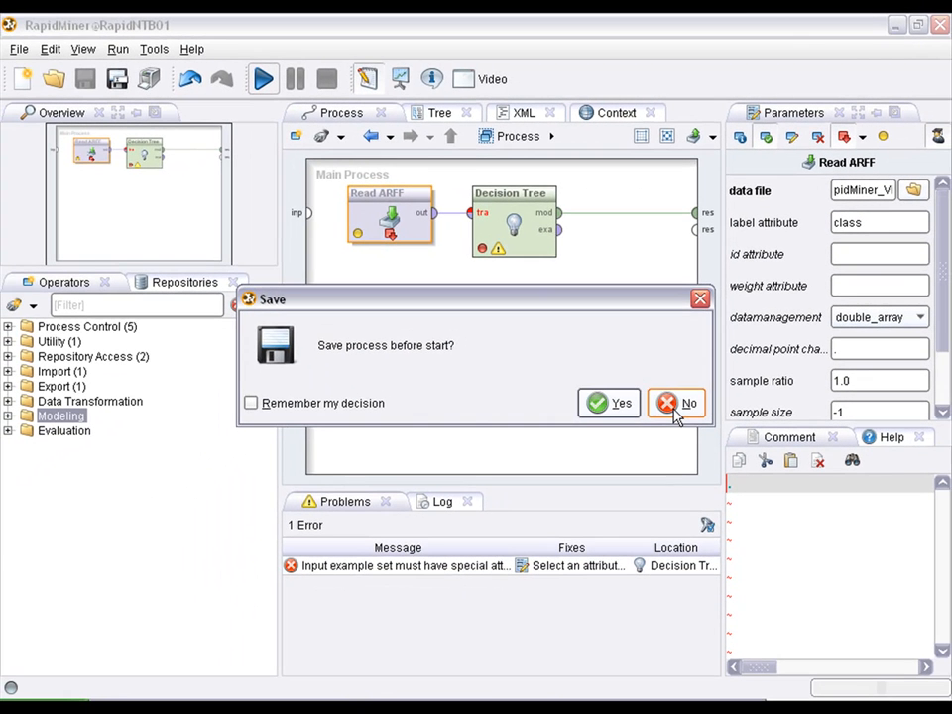
pyautogui.click(670, 480)
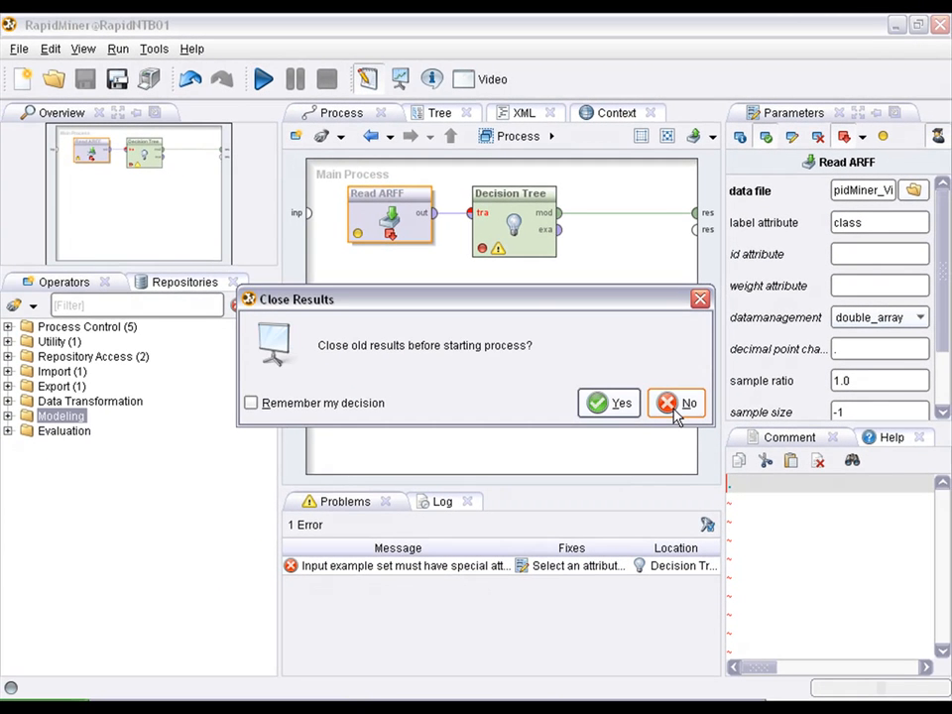
pyautogui.click(674, 406)
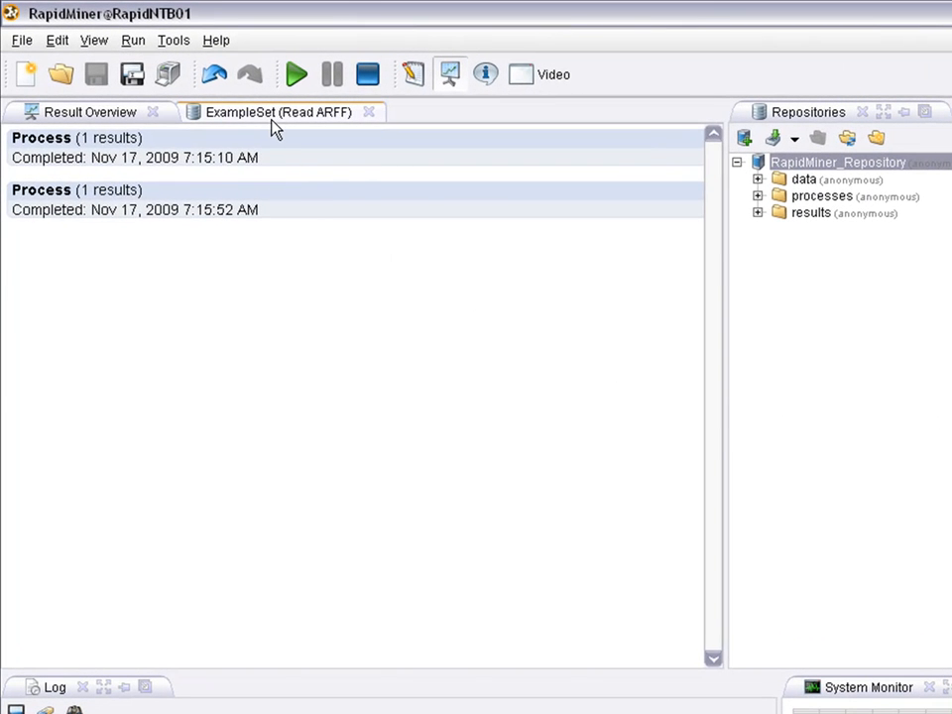
pyautogui.click(269, 116)
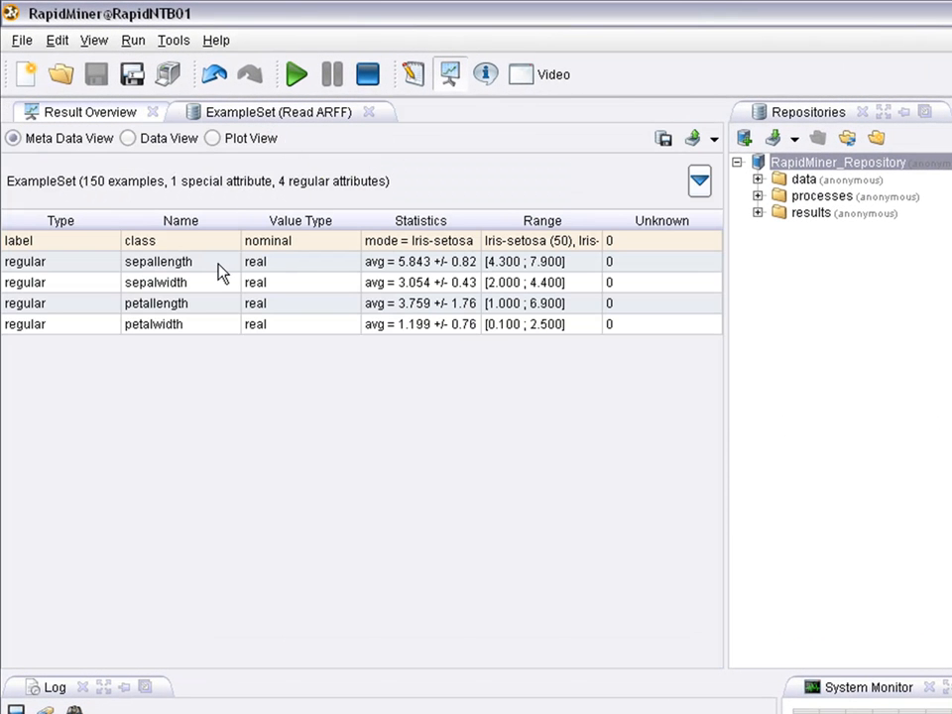
# - Examine the role and value types of the iris attributes and show the example set's data rows
pyautogui.click(200, 248)
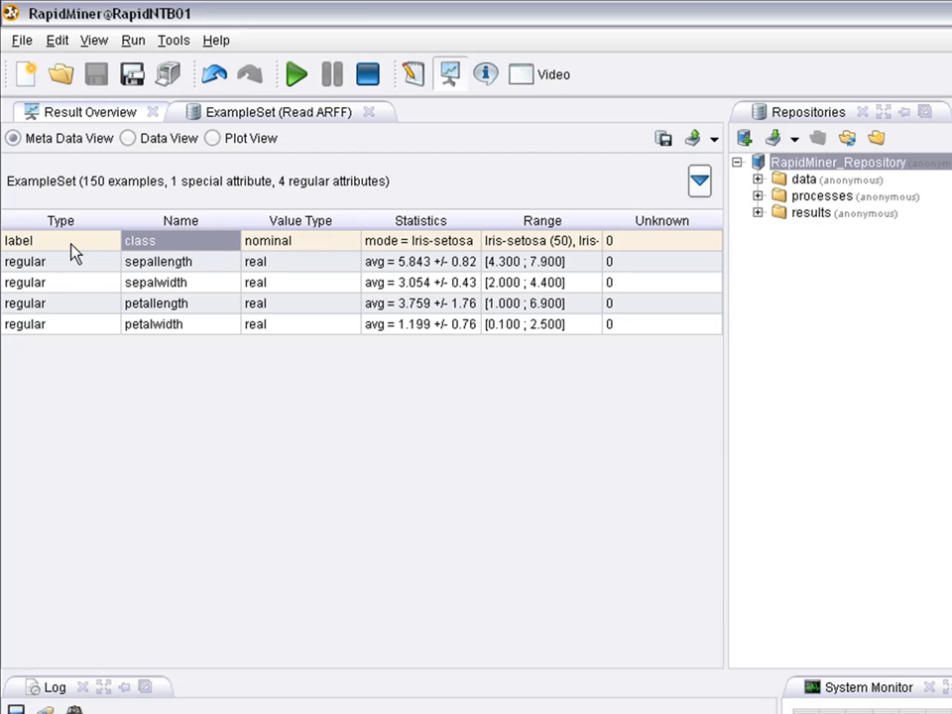
pyautogui.click(75, 253)
pyautogui.click(183, 253)
pyautogui.click(408, 85)
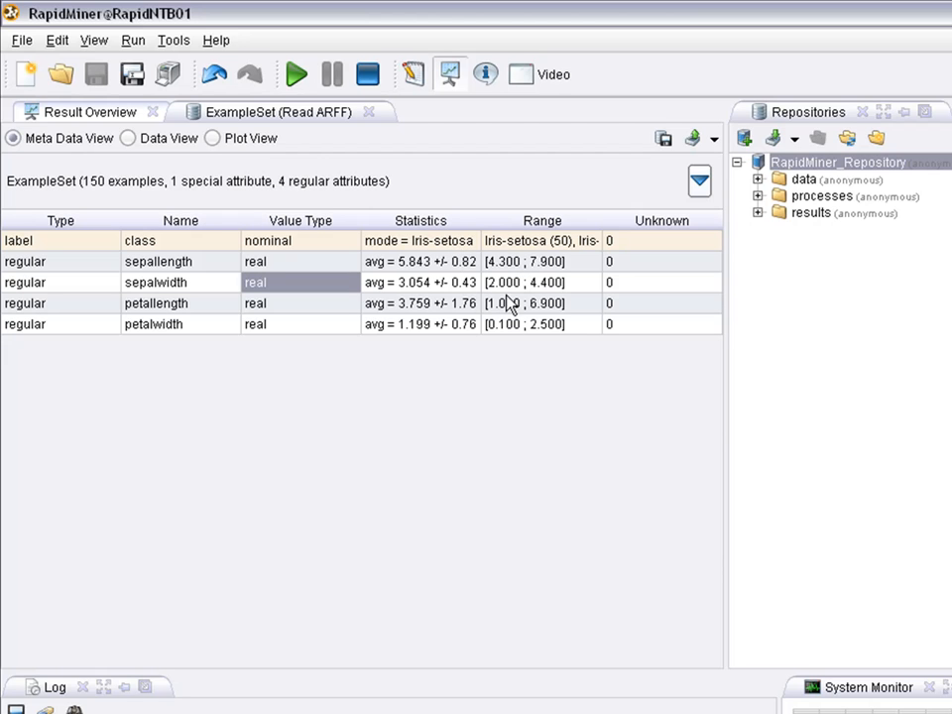
pyautogui.click(129, 140)
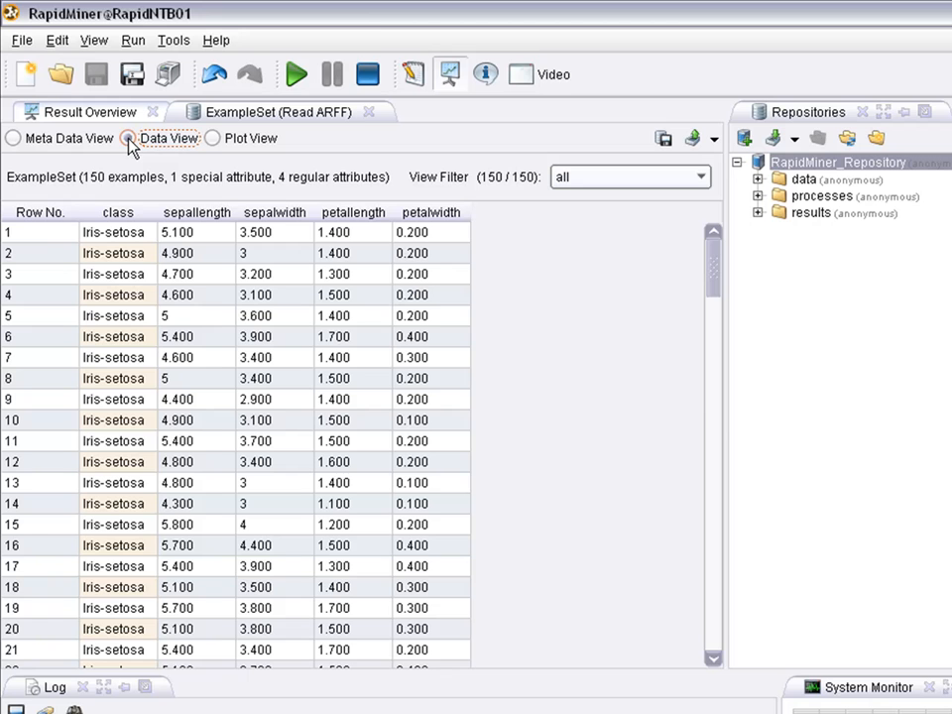
# - Plot the example set as a scatter plot with petallength on x, petalwidth on y and class as the color column
pyautogui.click(212, 139)
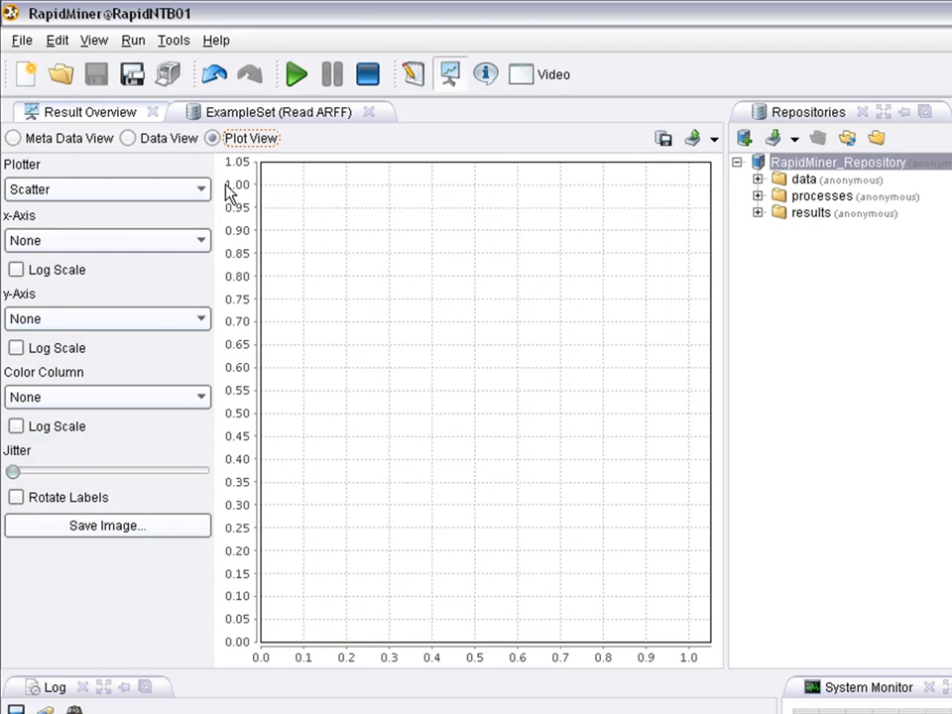
pyautogui.click(203, 243)
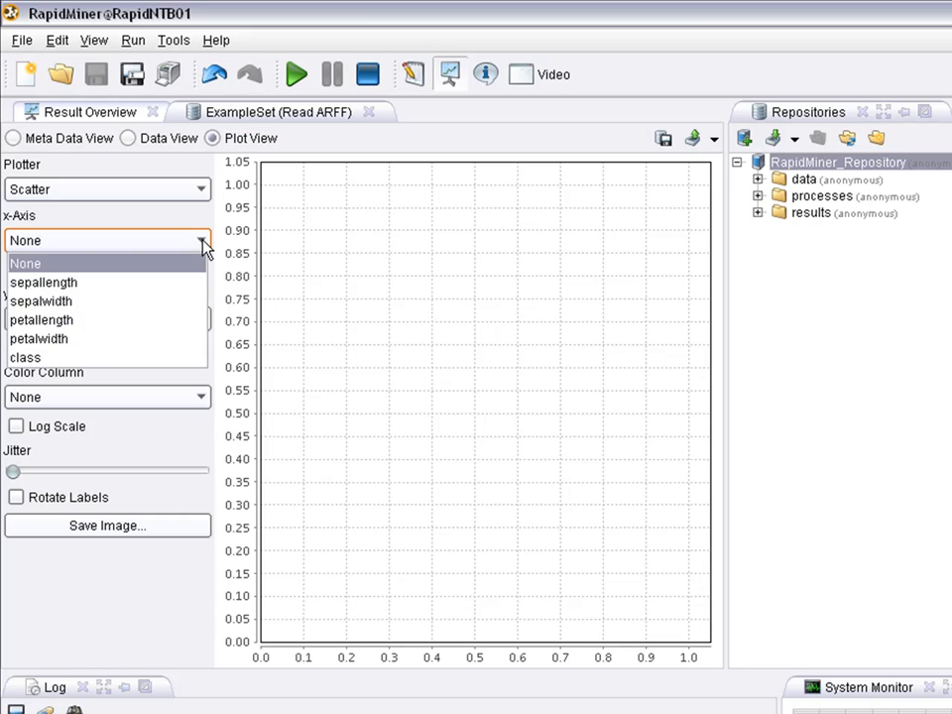
pyautogui.click(165, 323)
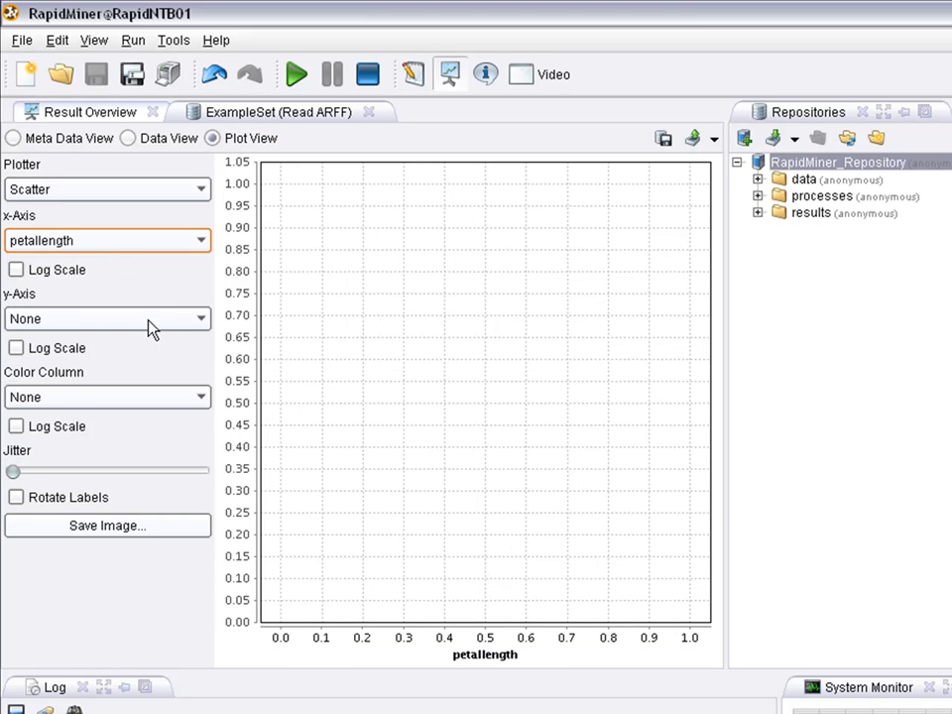
pyautogui.click(149, 320)
pyautogui.click(140, 419)
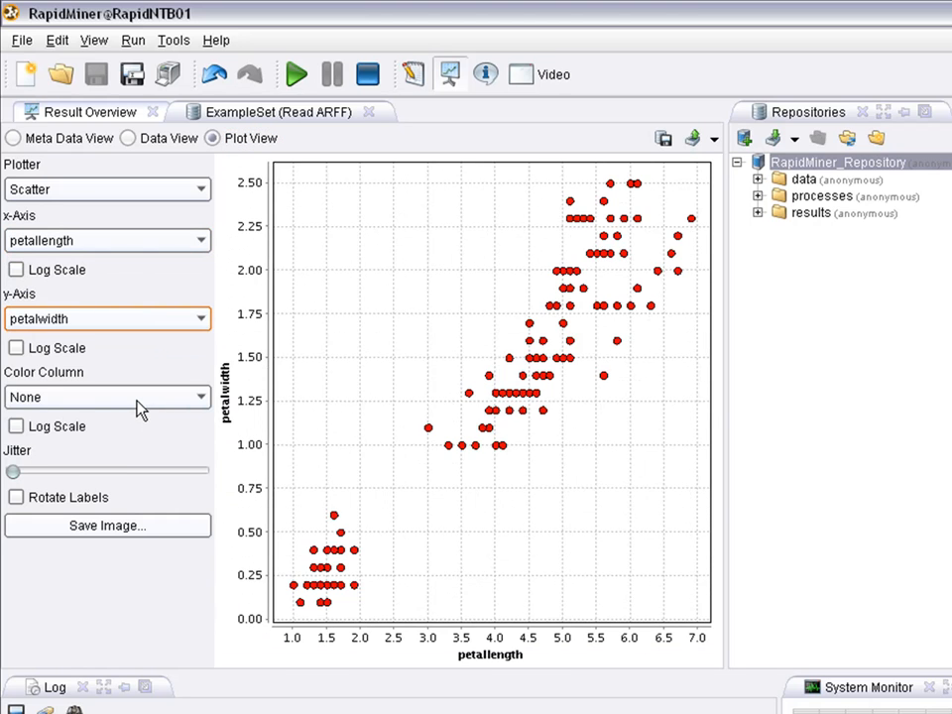
pyautogui.click(140, 406)
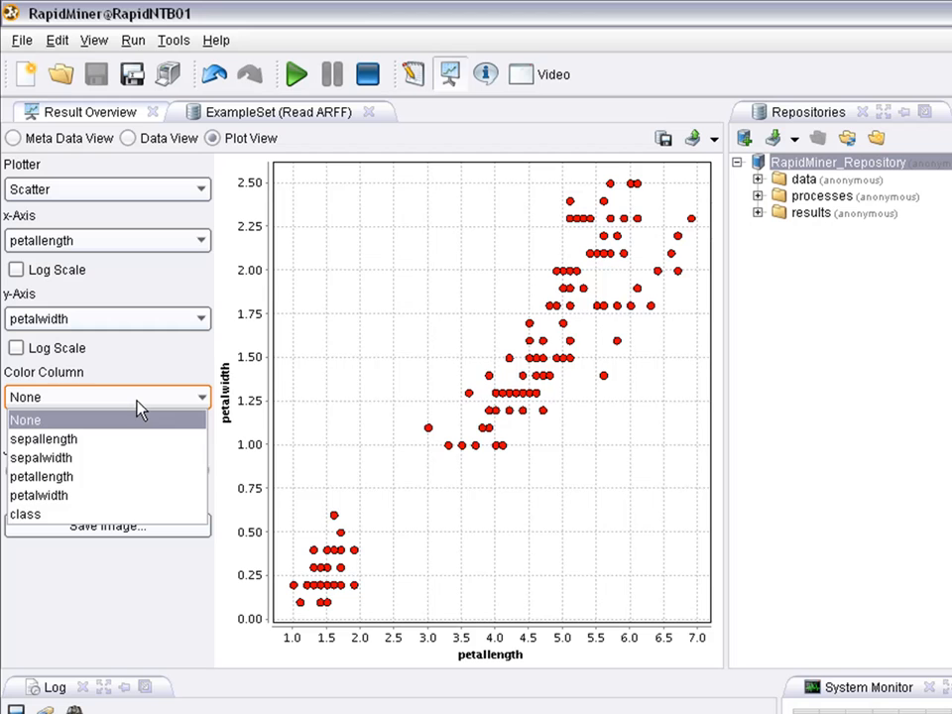
pyautogui.click(138, 514)
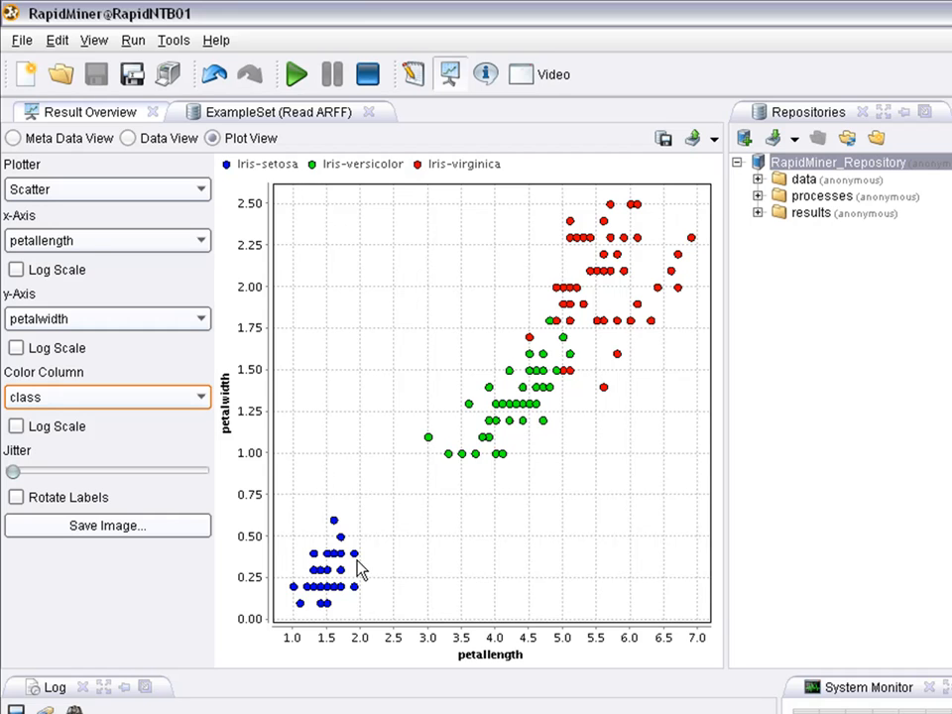
# - Switch to a Scatter 3D Color plot with sepallength on the z-axis and rotate it to inspect the class clusters
pyautogui.click(203, 190)
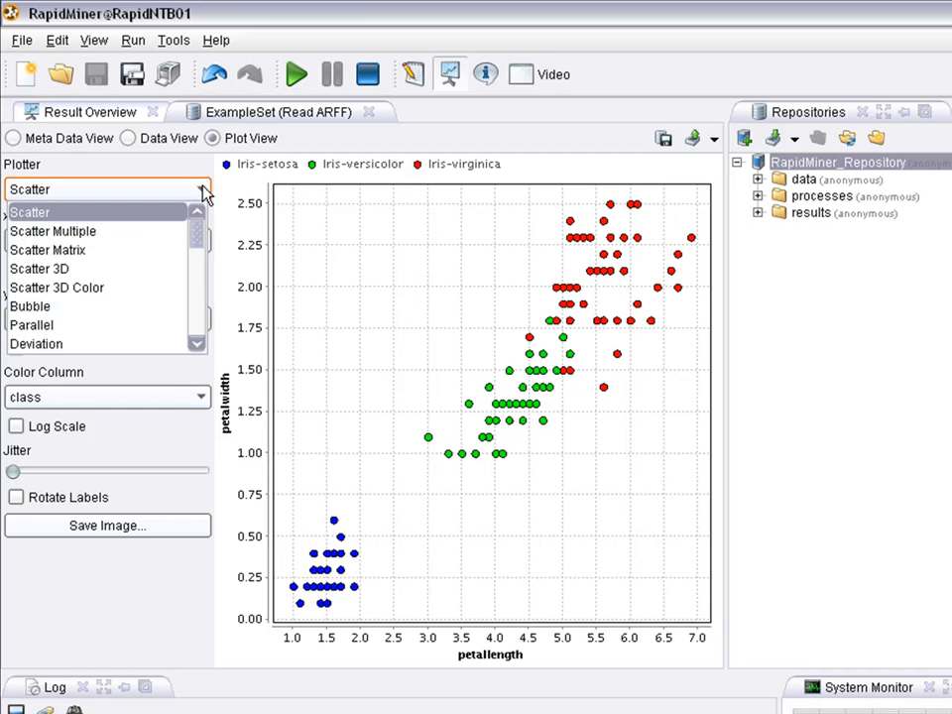
pyautogui.click(143, 288)
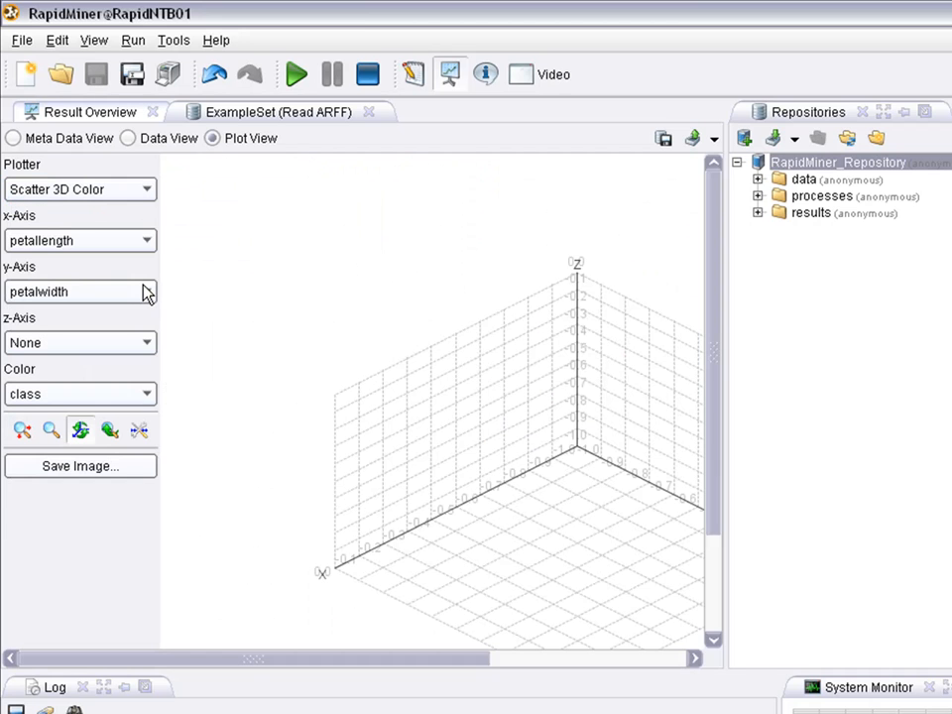
pyautogui.click(129, 343)
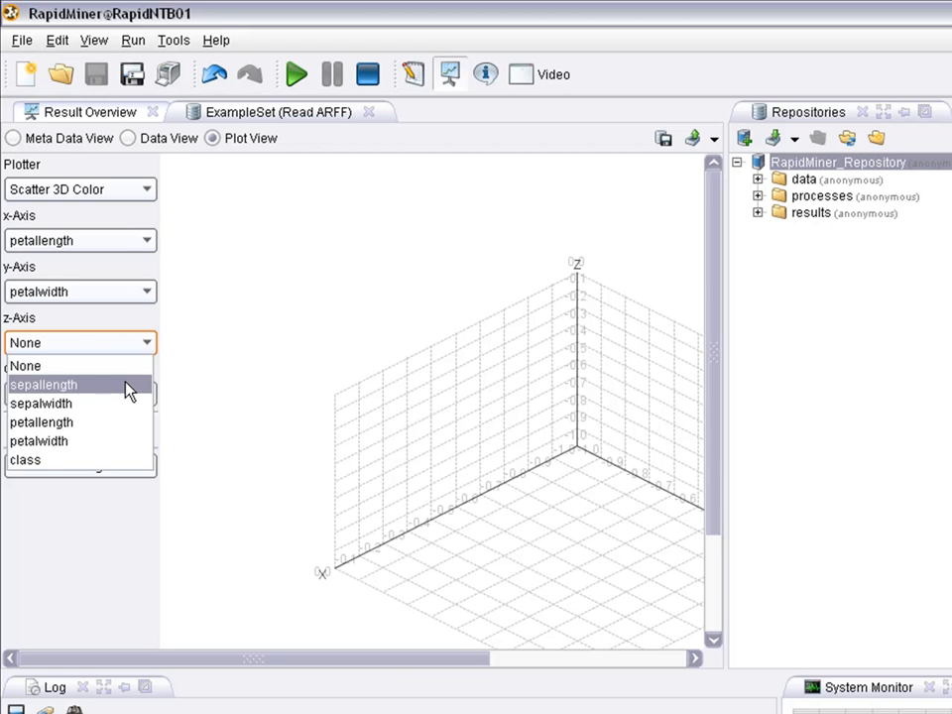
pyautogui.click(129, 390)
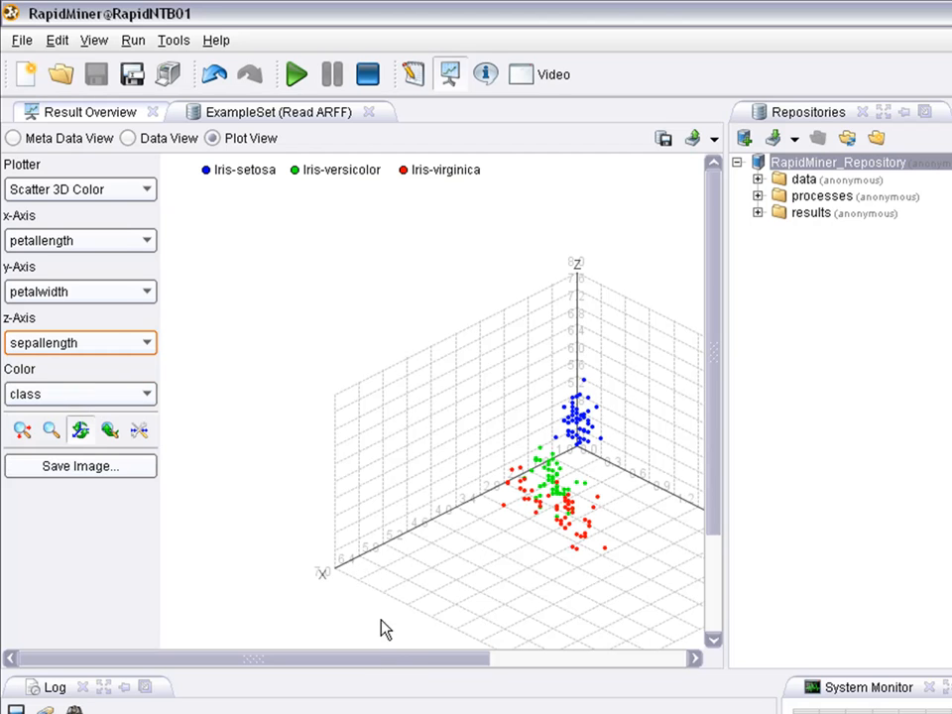
pyautogui.moveTo(410, 674); pyautogui.dragTo(509, 674)
pyautogui.moveTo(301, 557); pyautogui.dragTo(426, 580)
pyautogui.moveTo(412, 659); pyautogui.dragTo(249, 644)
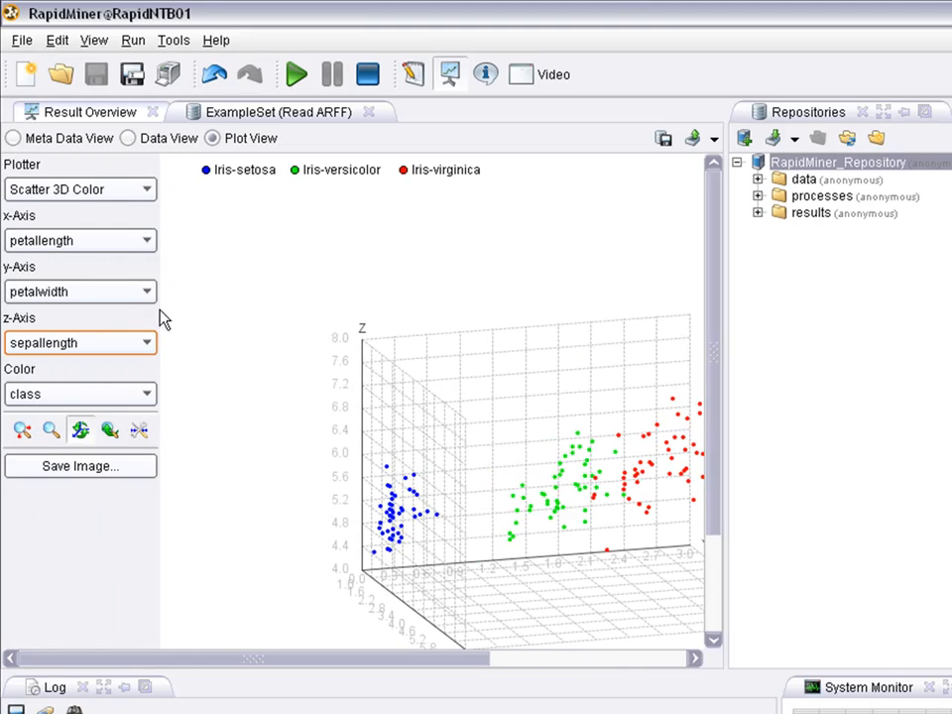
# - Show the iris data as a Scatter Matrix and look through all attribute pair plots
pyautogui.click(146, 188)
pyautogui.moveTo(143, 236)
pyautogui.mouseDown()
pyautogui.moveTo(144, 254)
pyautogui.moveTo(140, 244)
pyautogui.mouseUp()
pyautogui.click(107, 246)
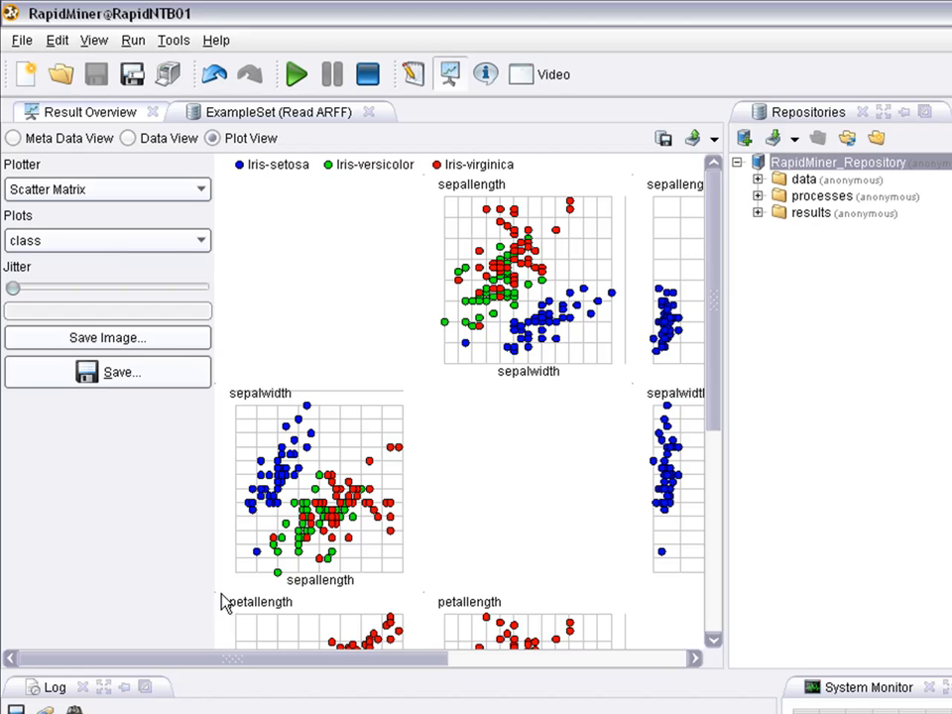
pyautogui.moveTo(235, 661); pyautogui.dragTo(340, 662)
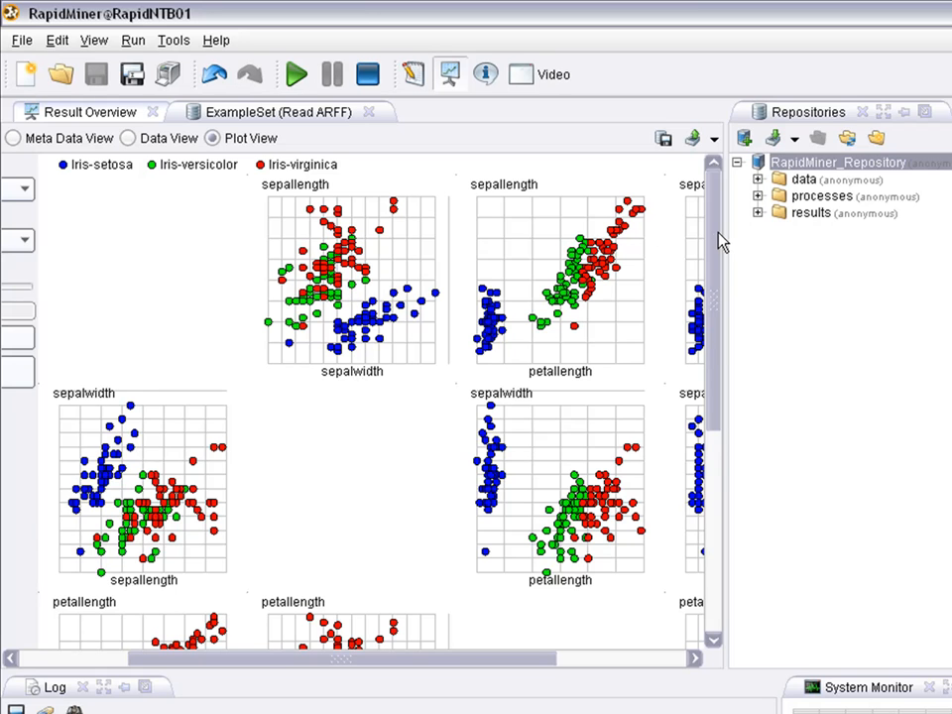
pyautogui.scroll(-8, 705, 286)
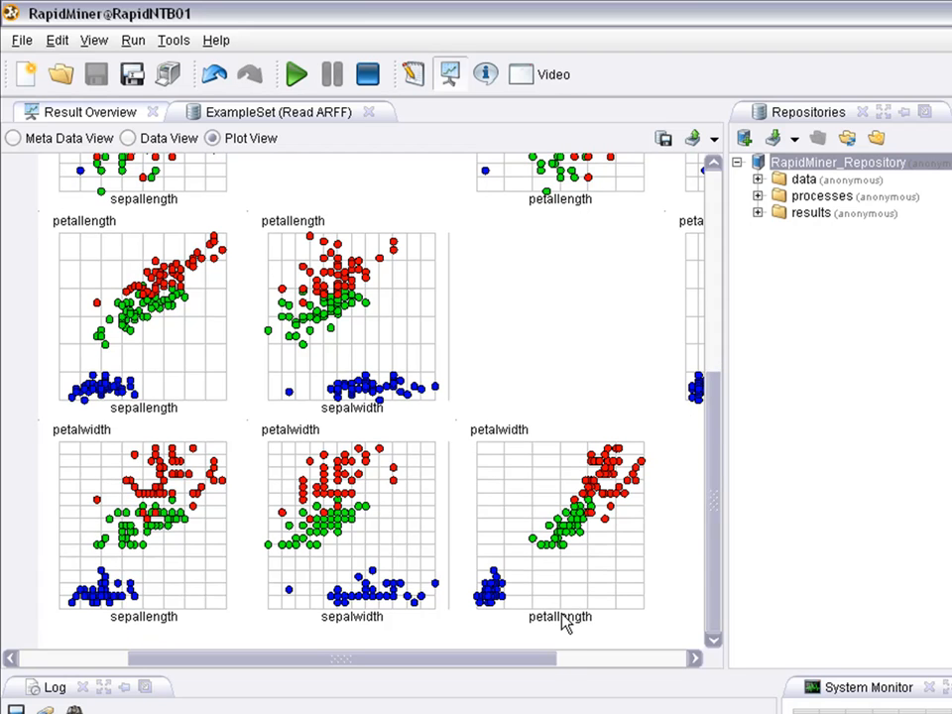
pyautogui.moveTo(548, 663); pyautogui.dragTo(416, 649)
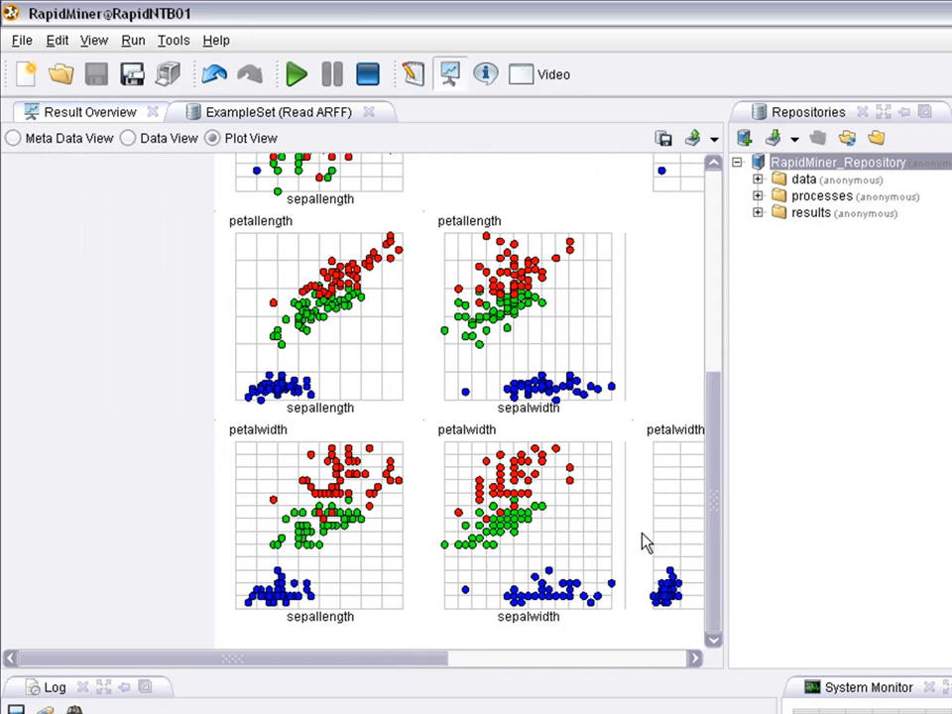
pyautogui.moveTo(716, 478); pyautogui.dragTo(681, 262)
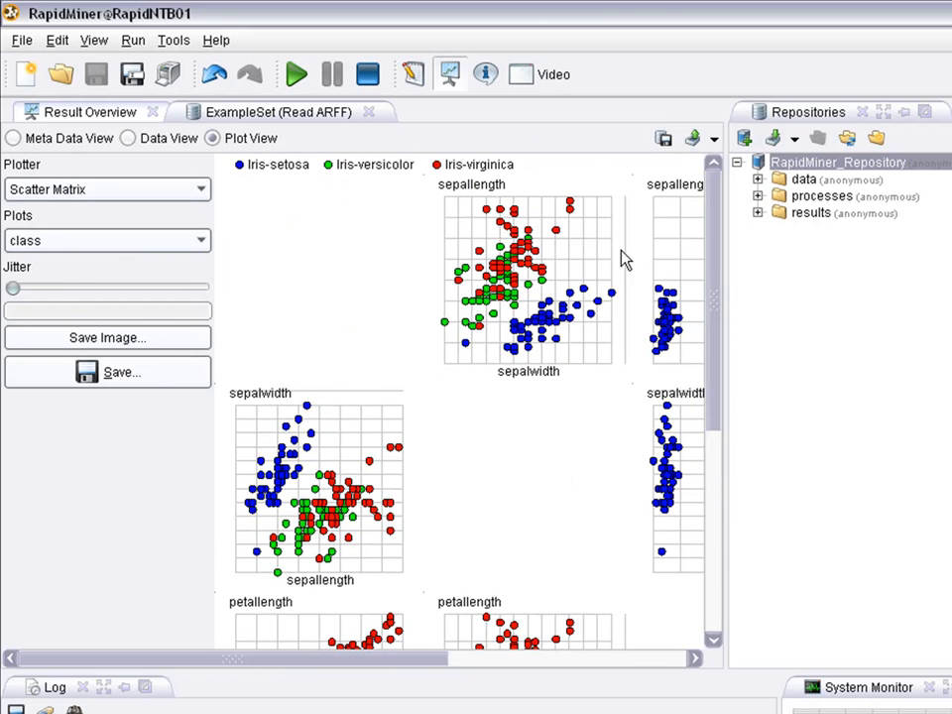
# - View the iris data as a Parallel plot and as a Deviation plot to compare the classes
pyautogui.click(183, 189)
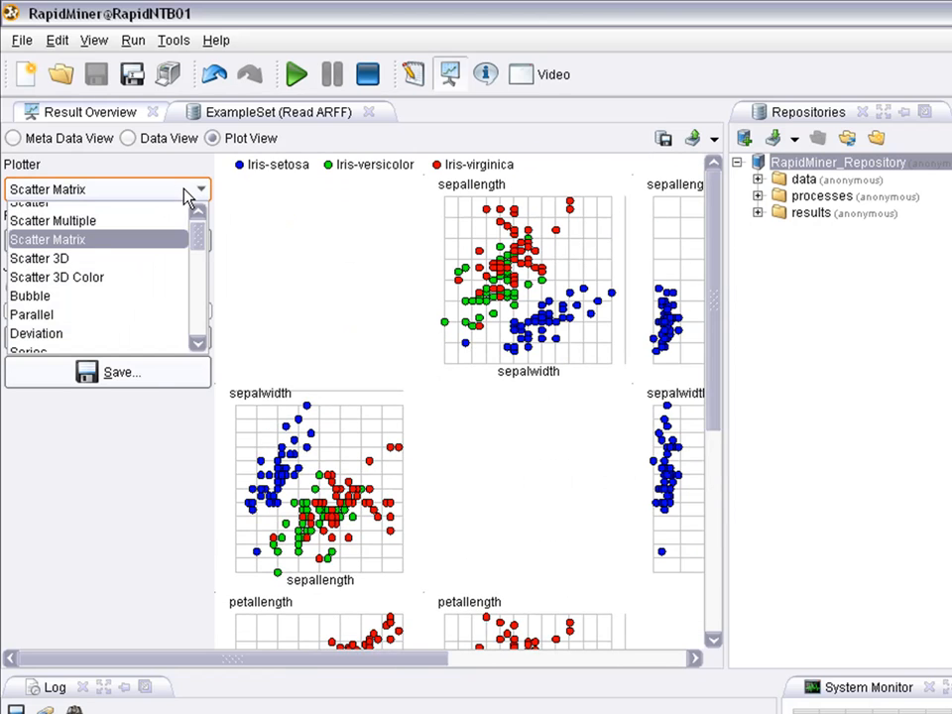
pyautogui.click(163, 319)
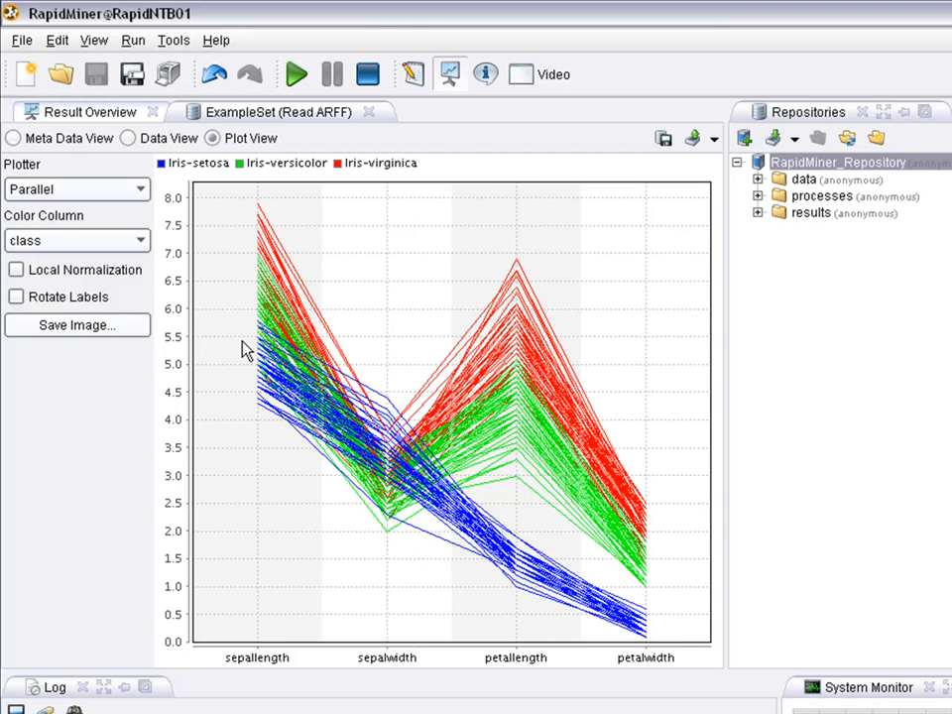
pyautogui.click(114, 193)
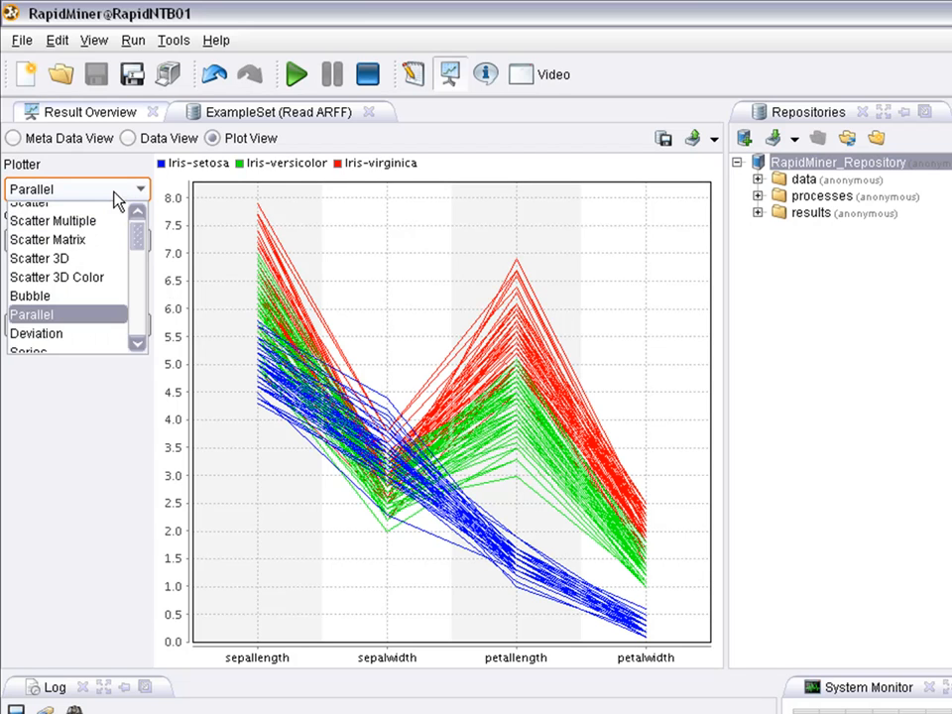
pyautogui.click(87, 338)
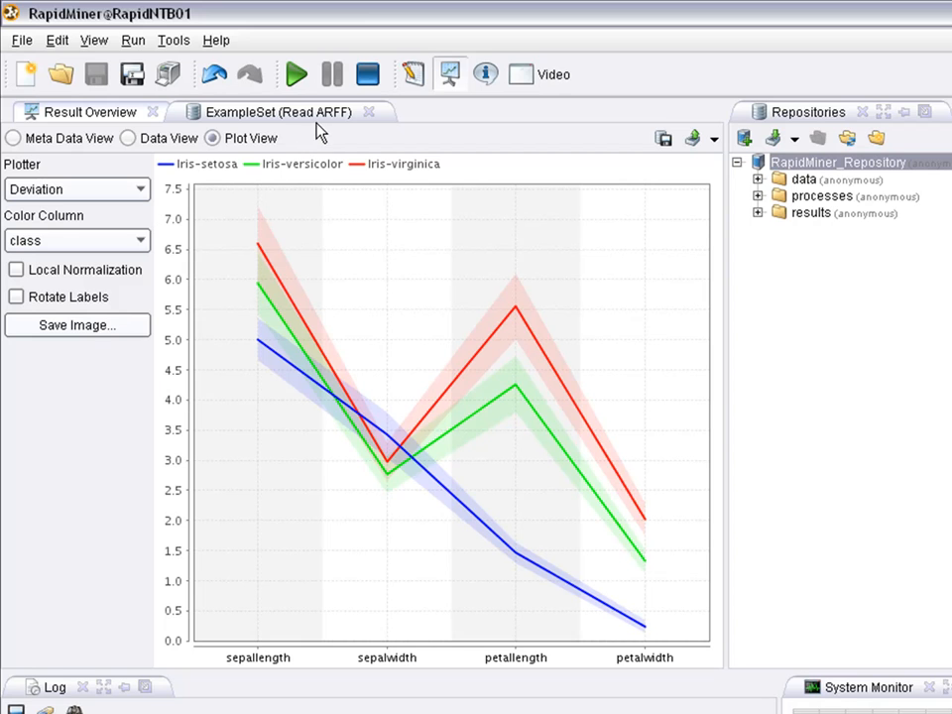
# - Resume the paused process, agree to close the old results and open the decision tree of the latest run
pyautogui.click(297, 76)
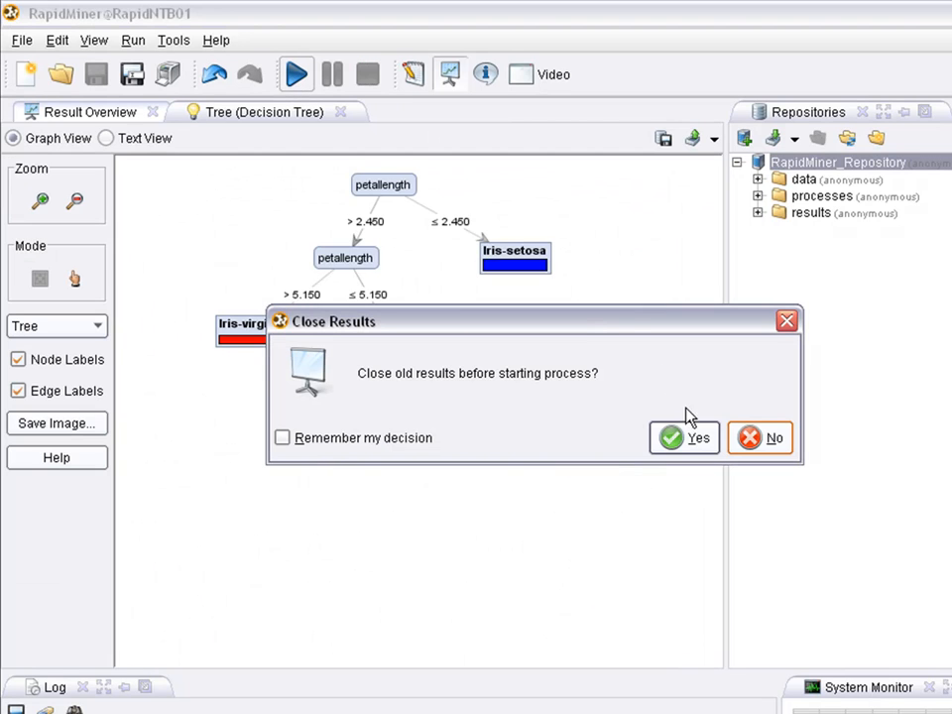
pyautogui.click(694, 437)
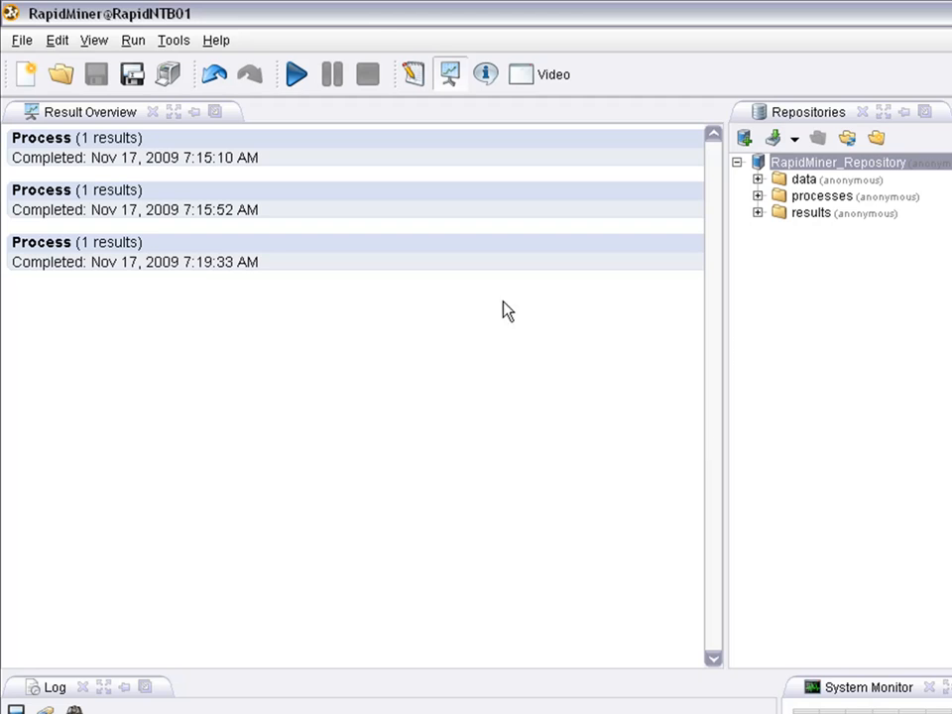
pyautogui.click(196, 261)
pyautogui.click(196, 261)
pyautogui.click(196, 264)
pyautogui.rightClick(180, 290)
pyautogui.click(248, 302)
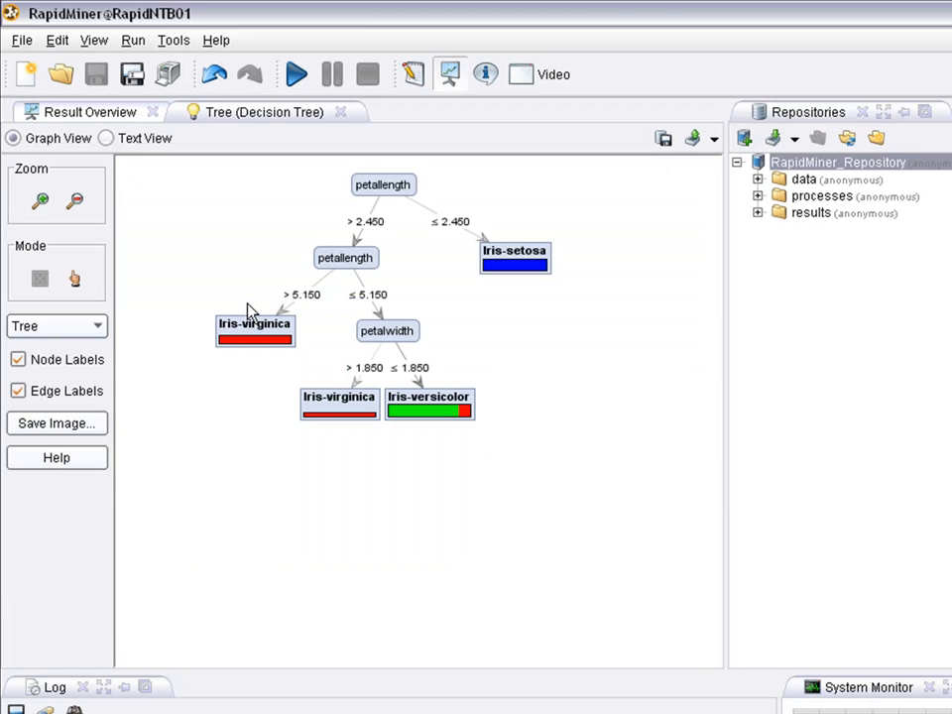
# - Enlarge the decision tree graph and examine its petallength and petalwidth splits and the class distribution in each leaf
pyautogui.moveTo(408, 195); pyautogui.dragTo(432, 277)
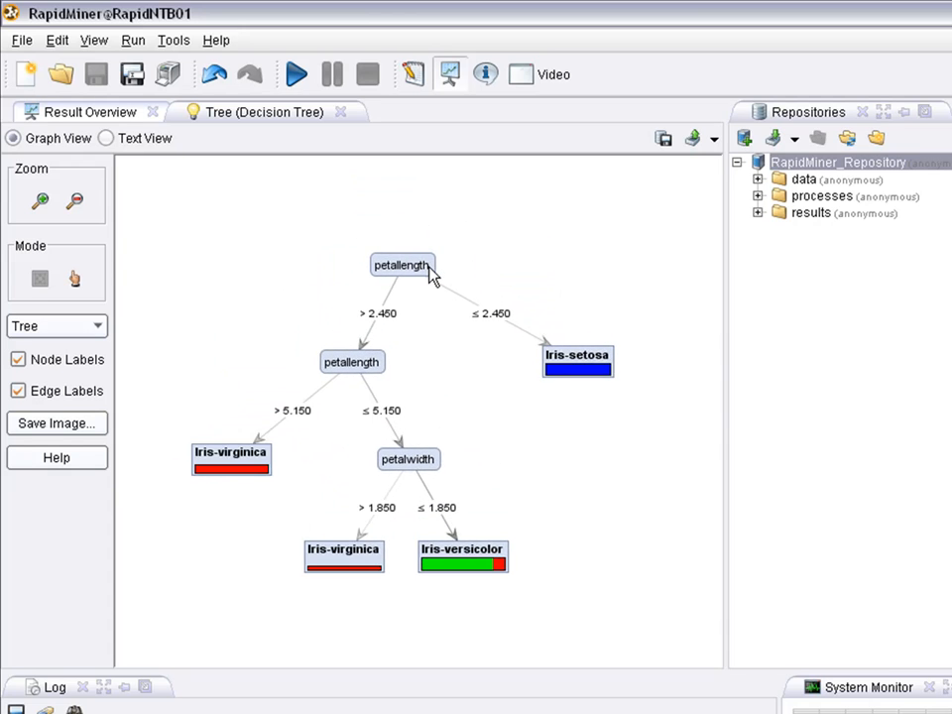
pyautogui.moveTo(432, 276); pyautogui.dragTo(457, 236)
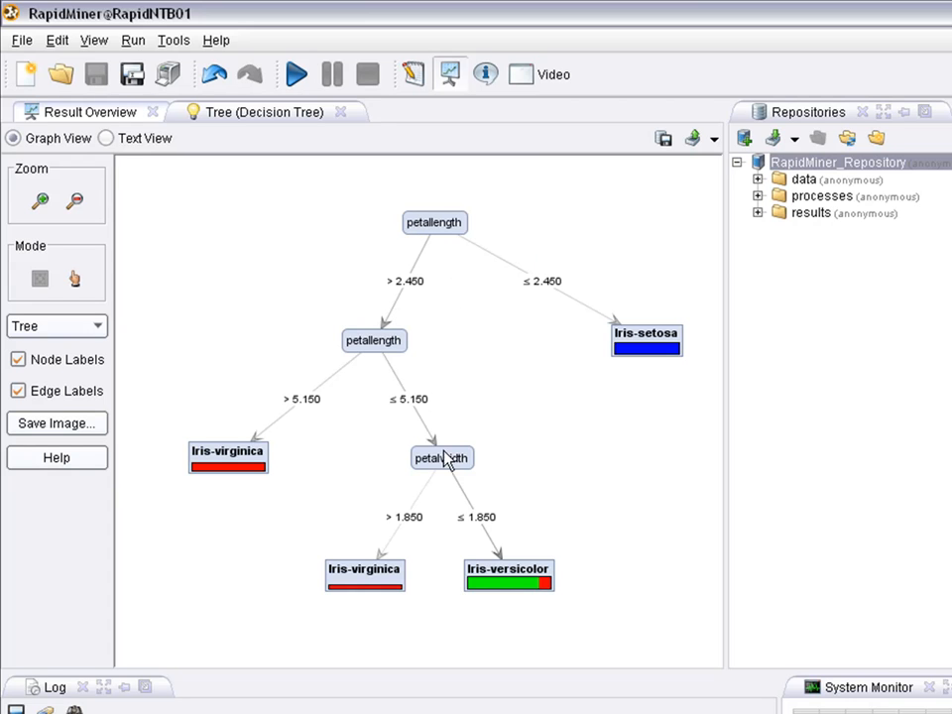
pyautogui.scroll(1, 496, 238)
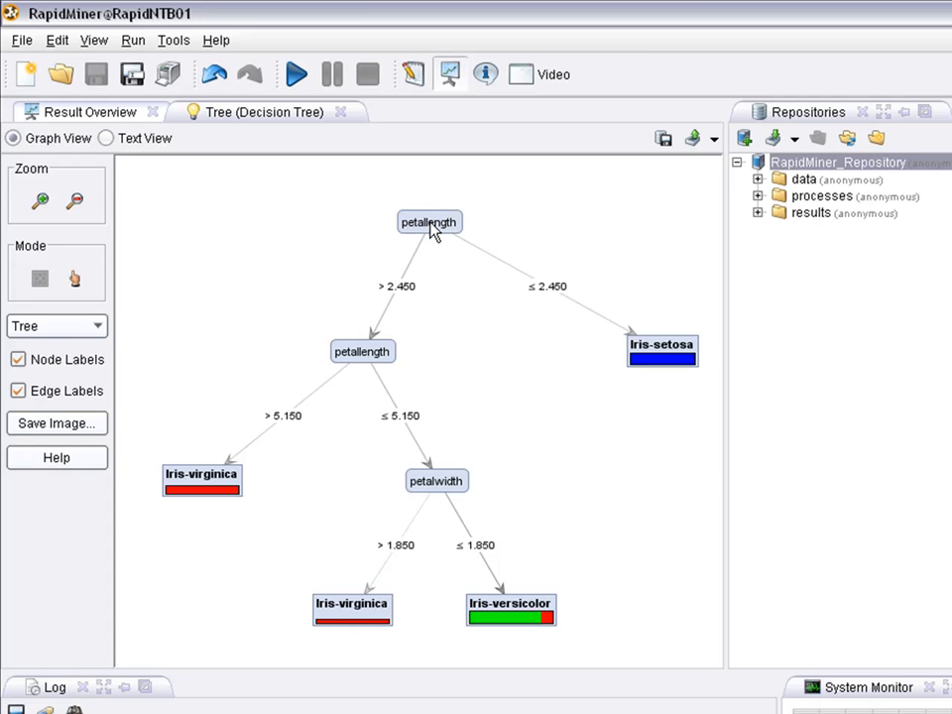
pyautogui.moveTo(432, 228)
pyautogui.moveTo(671, 365)
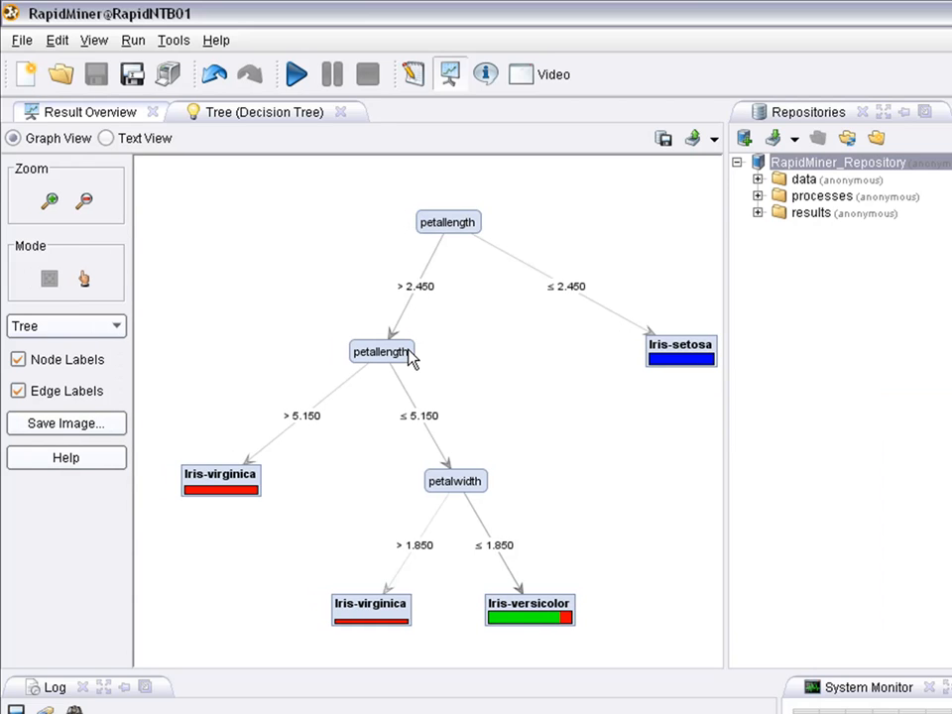
pyautogui.moveTo(410, 358)
pyautogui.moveTo(225, 497)
pyautogui.moveTo(549, 626)
pyautogui.moveTo(402, 631)
# - Store the tree model in RapidMiner_Repository under the name Decision Tree
pyautogui.click(663, 141)
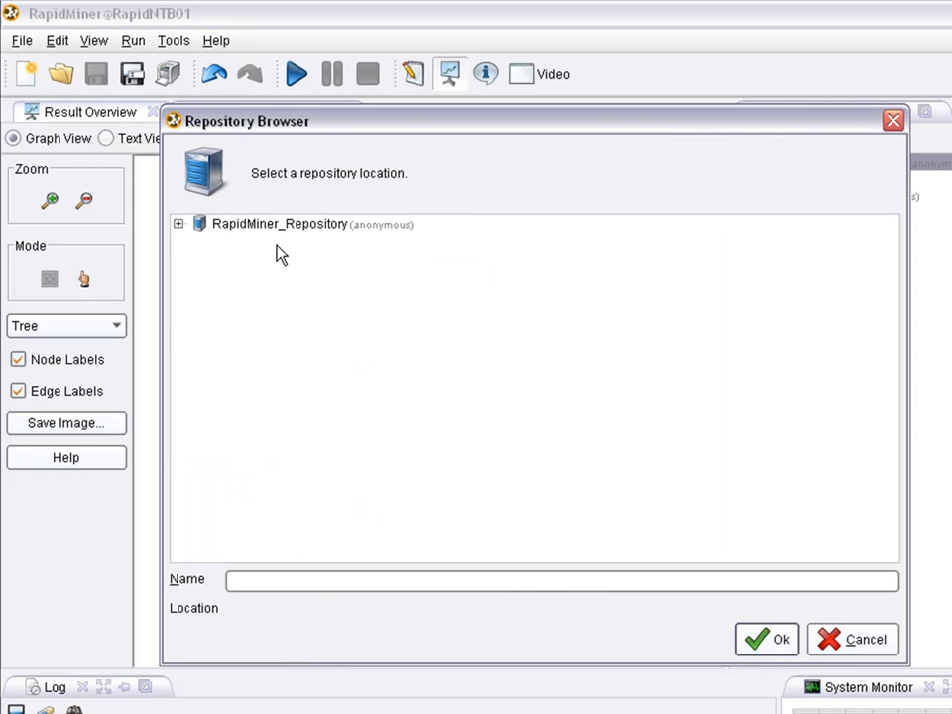
pyautogui.click(271, 228)
pyautogui.click(368, 579)
pyautogui.write('Decision Tree')
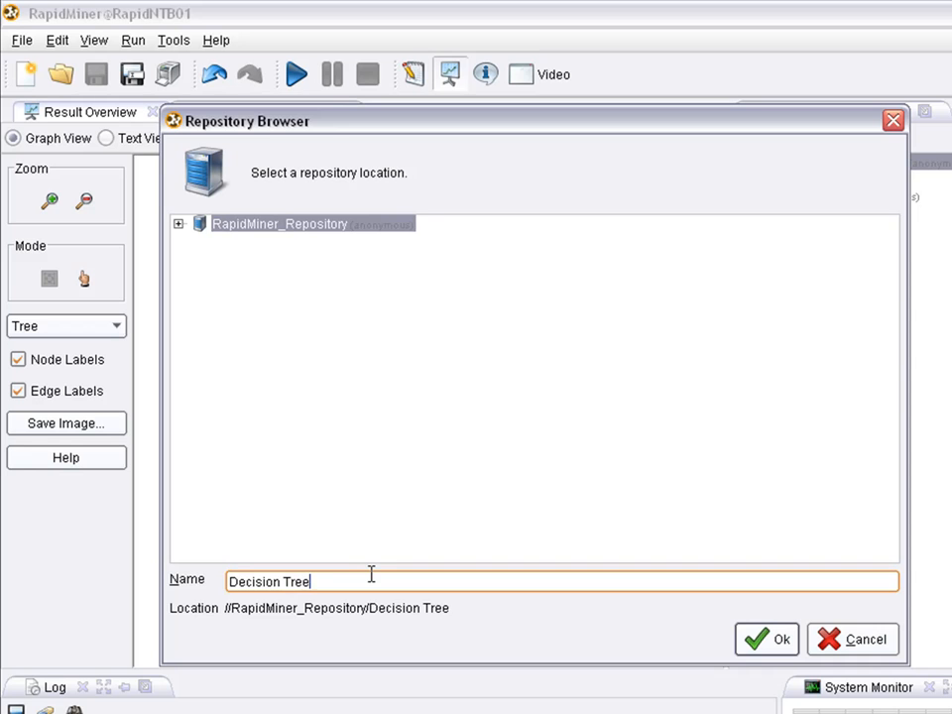
pyautogui.click(781, 640)
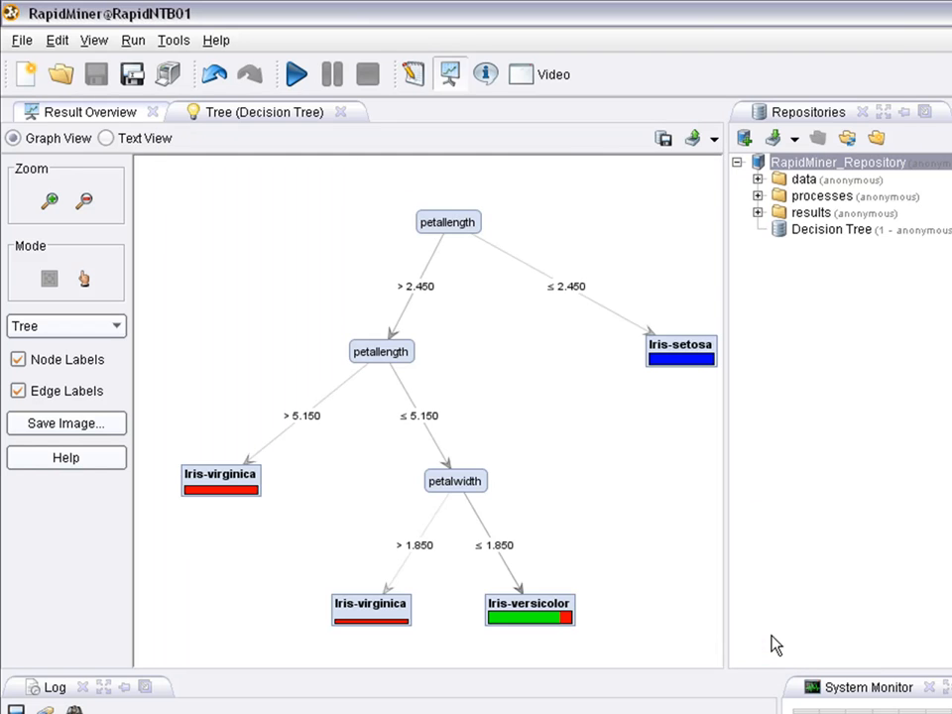
# - Return to the result overview and look at the entries of the earlier process runs
pyautogui.click(90, 112)
pyautogui.click(78, 190)
pyautogui.click(81, 196)
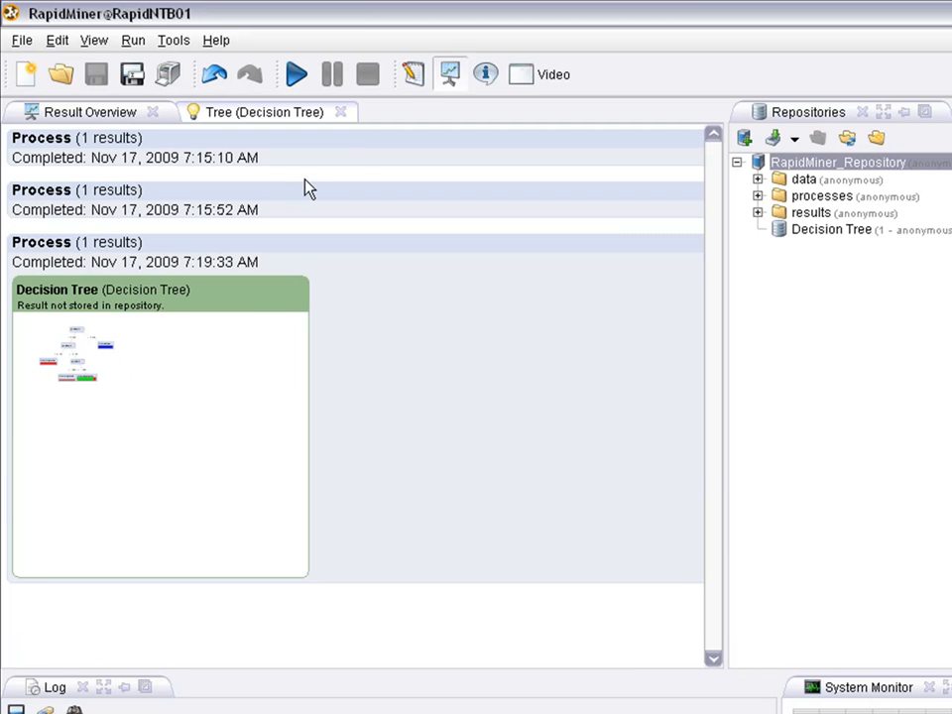
# - Go back to the process design and save the process in RapidMiner_Repository as Learn Decision Tree
pyautogui.click(411, 84)
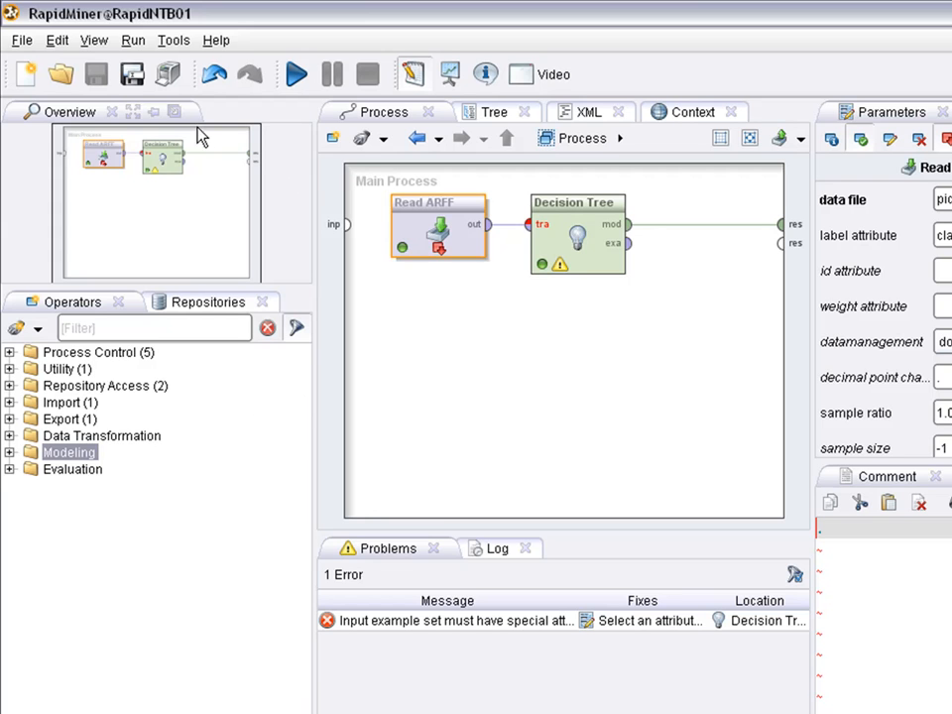
pyautogui.click(122, 77)
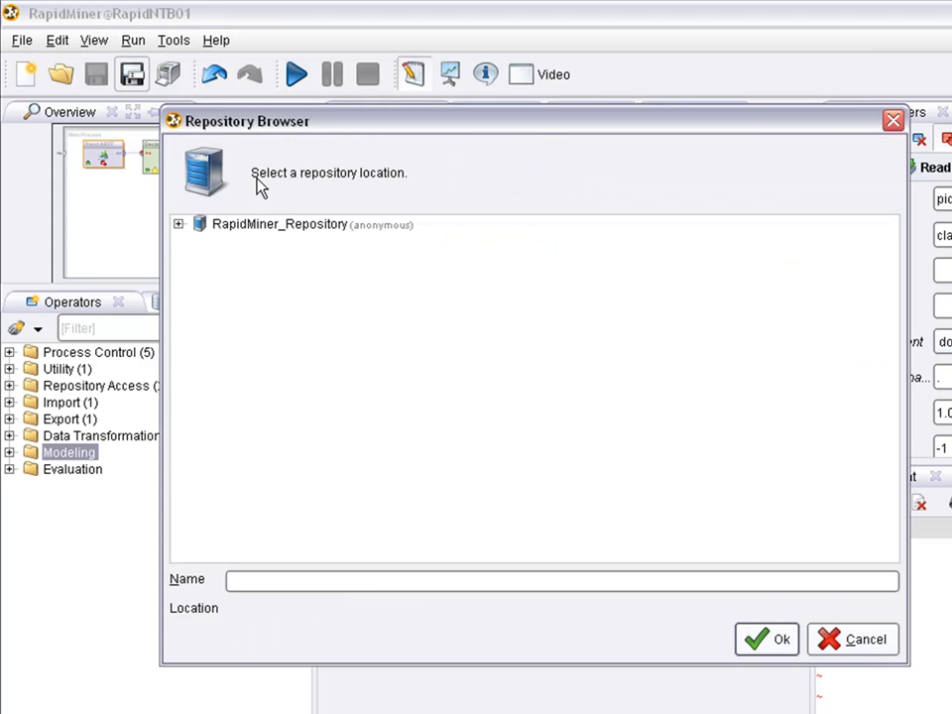
pyautogui.click(290, 227)
pyautogui.click(402, 582)
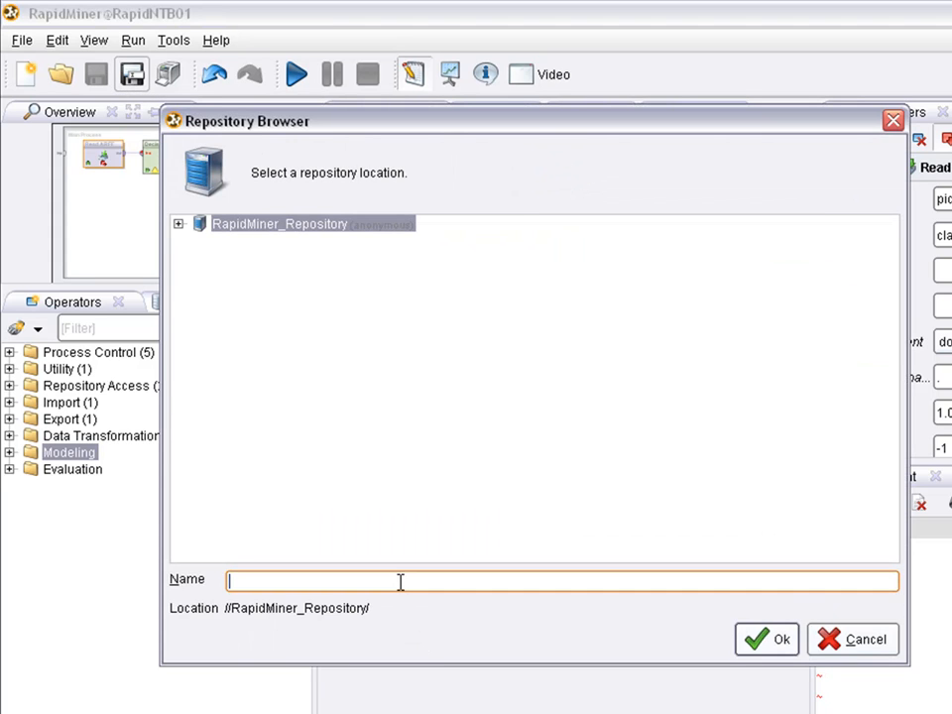
pyautogui.write('Learn Decision Tree')
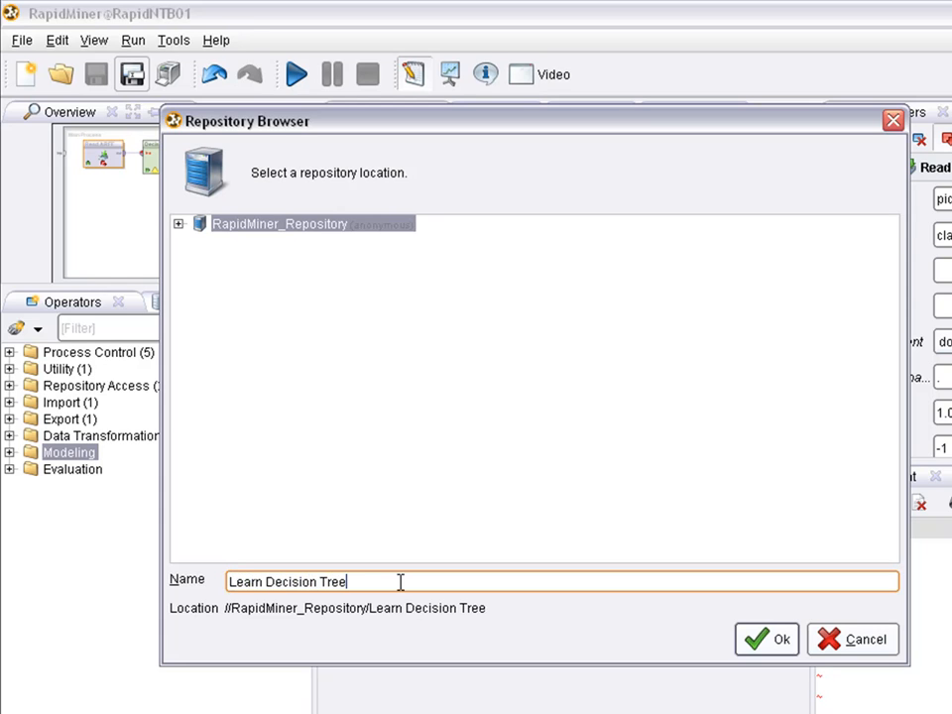
pyautogui.click(768, 641)
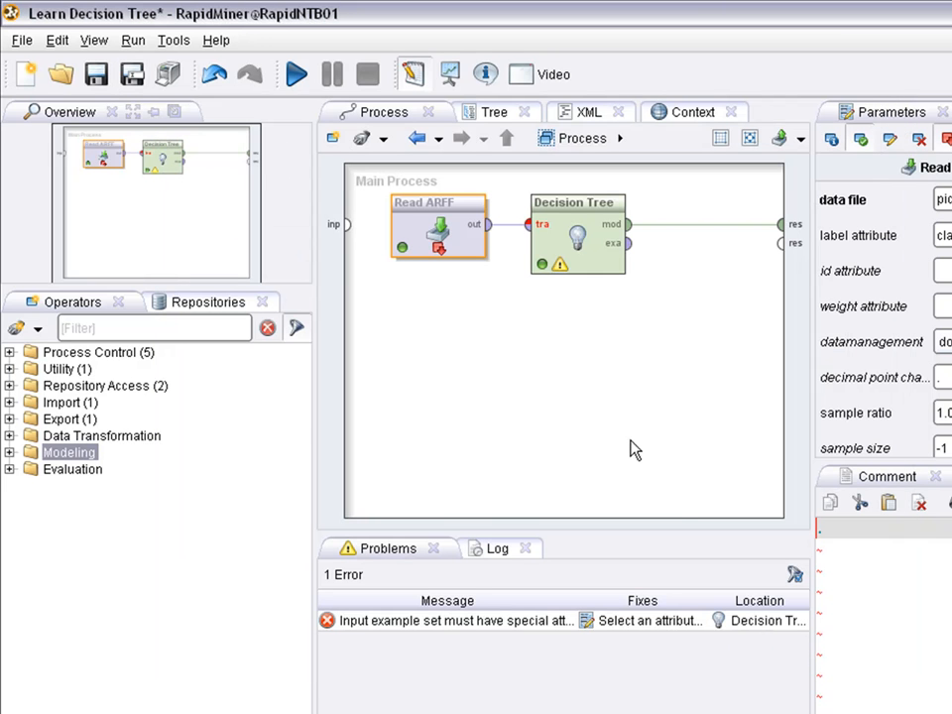